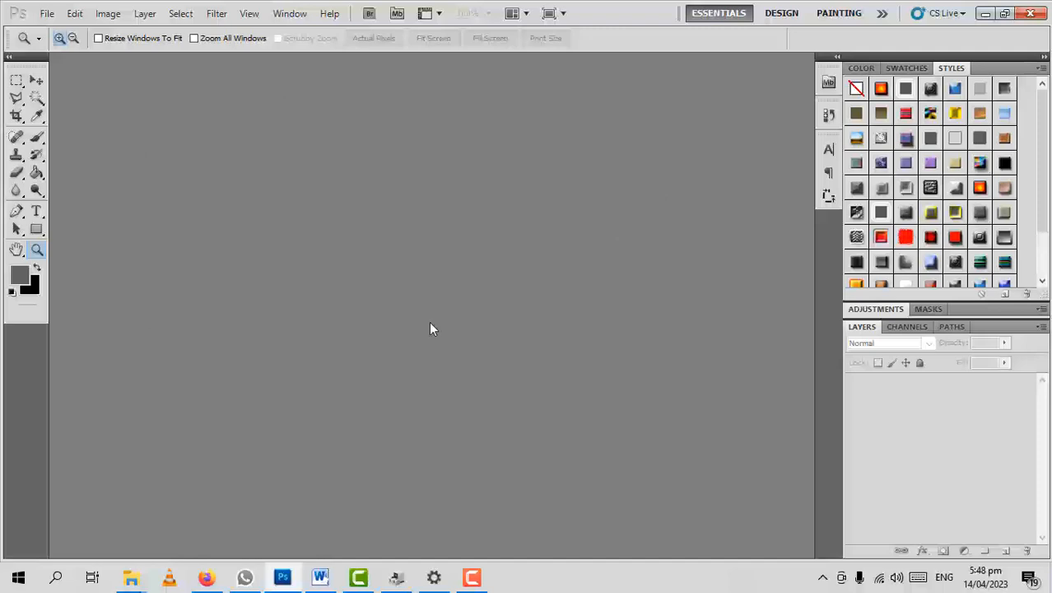
Create a new blank document 1500 pixels wide and 1000 pixels high
left_click(46, 16)
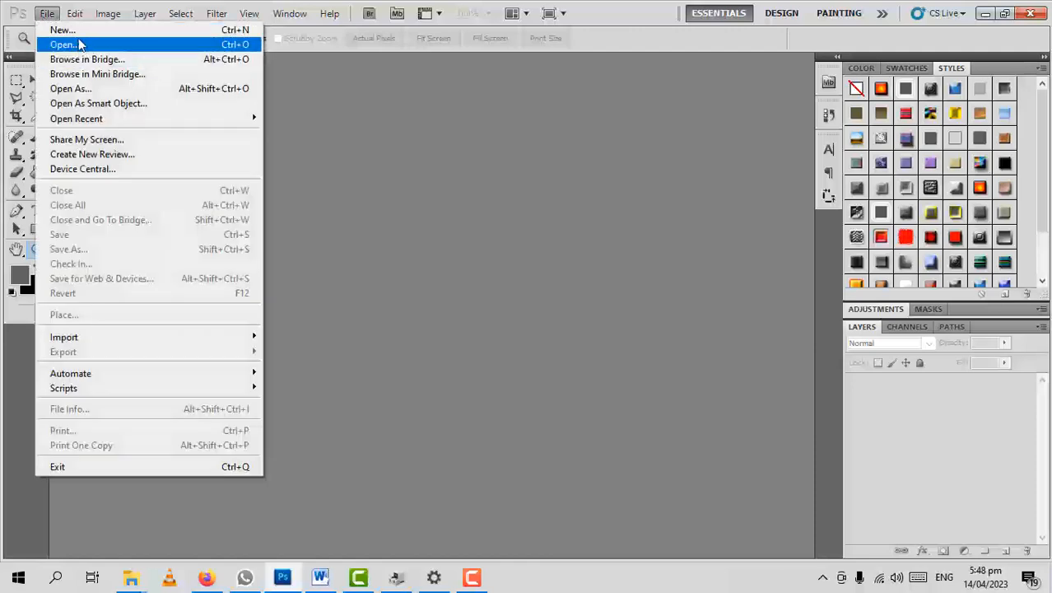
left_click(64, 31)
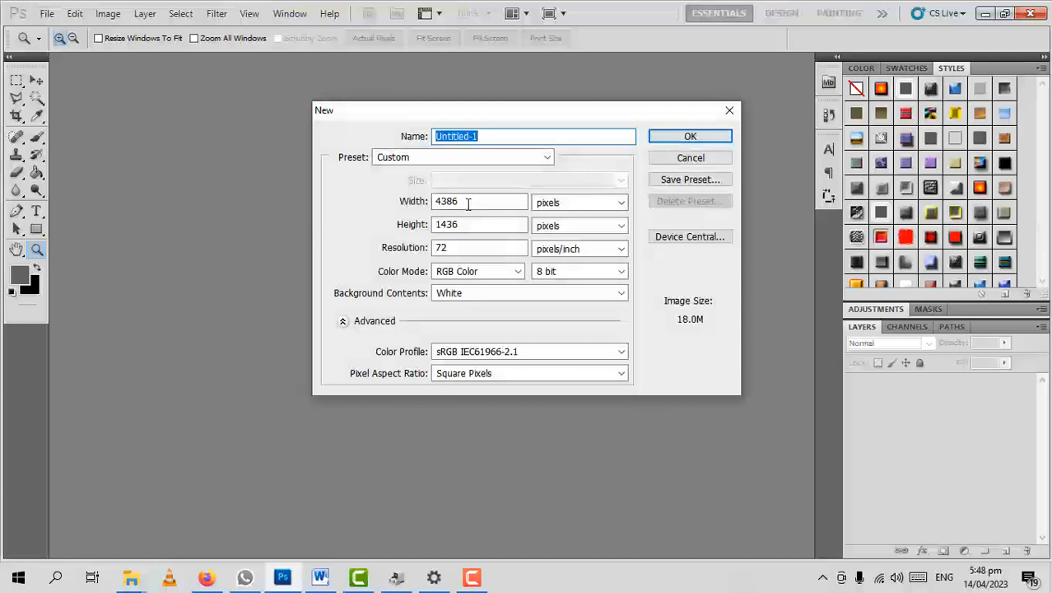
left_click_drag(469, 202, 401, 217)
left_click(484, 228)
left_click_drag(472, 203, 402, 208)
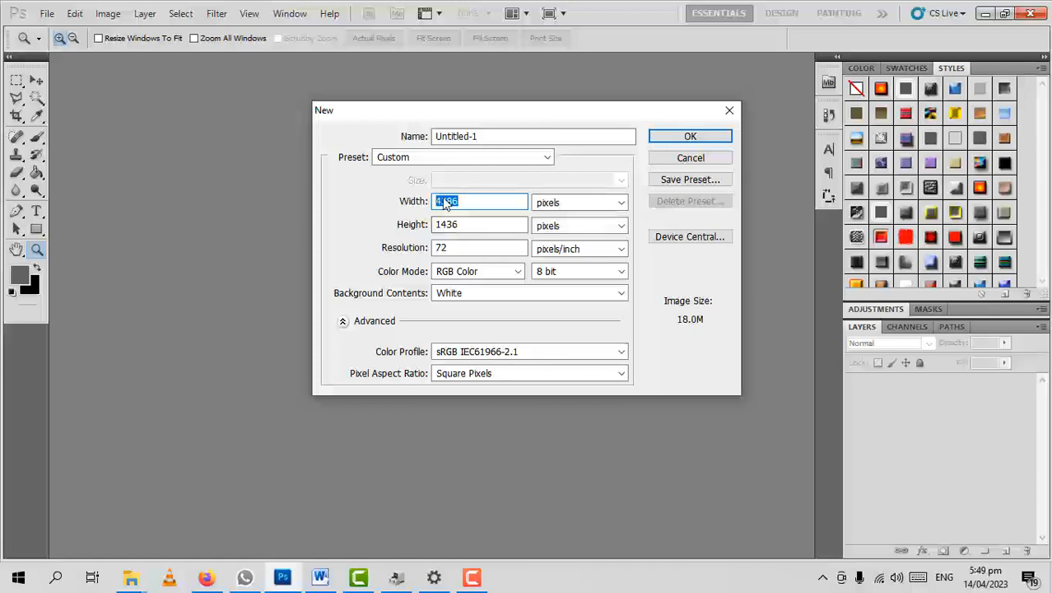
type("1500")
left_click_drag(482, 224, 383, 231)
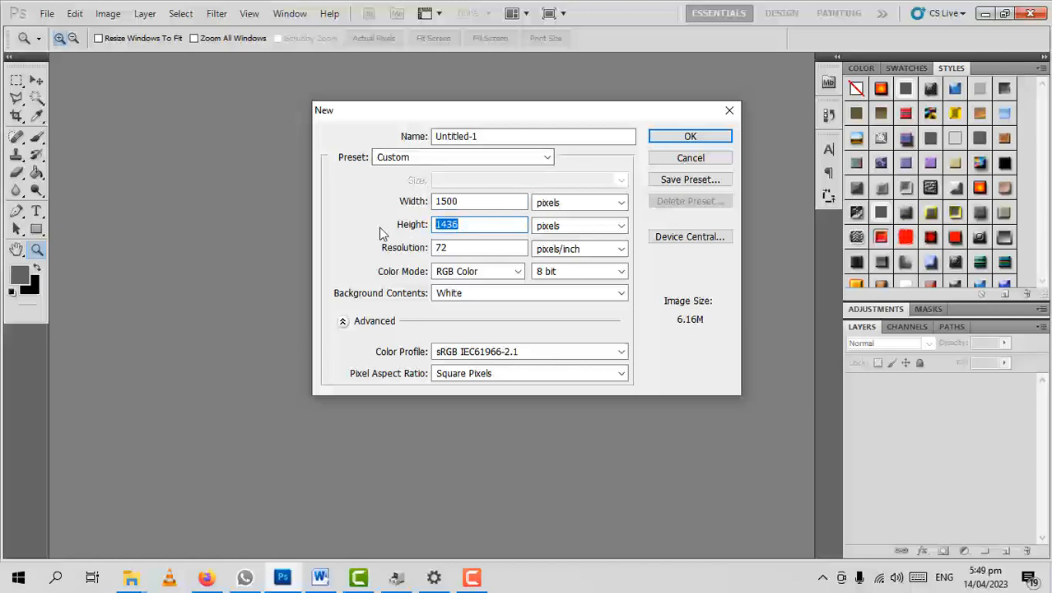
type("1000")
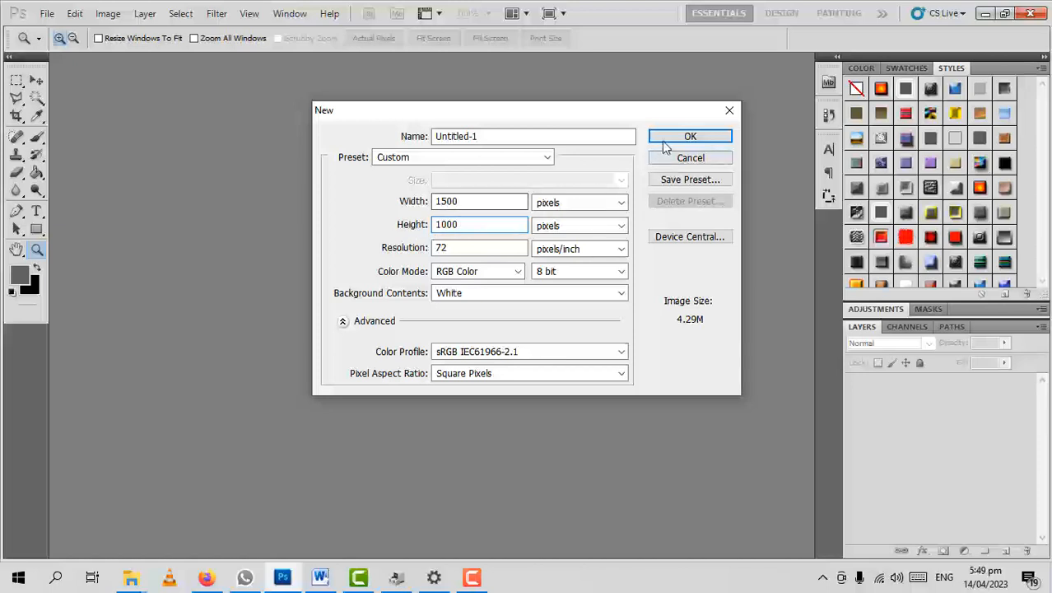
left_click(690, 138)
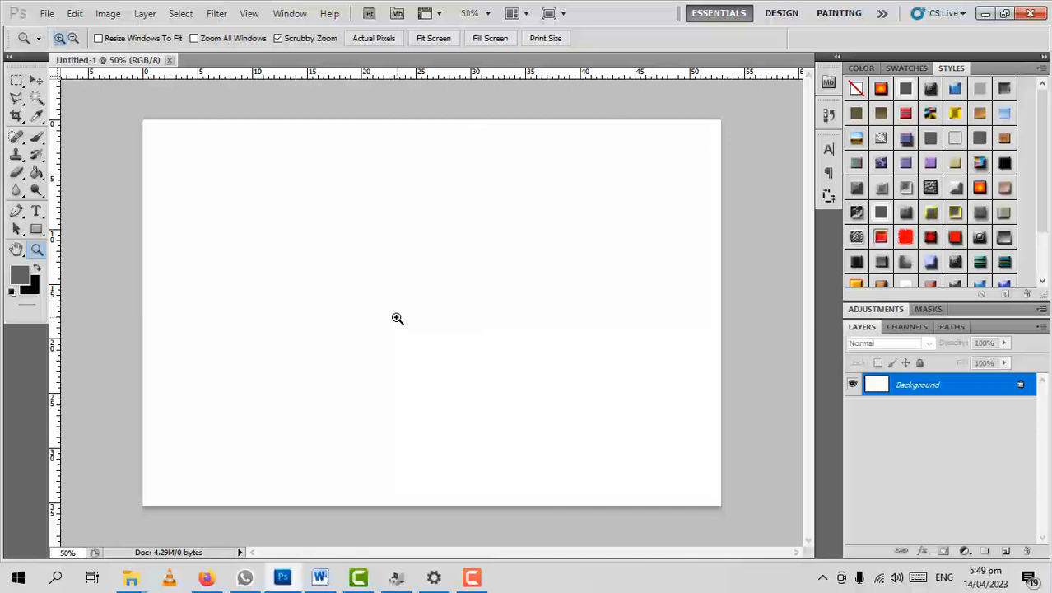
Switch the toolbox to a single column and back to two columns
left_click(481, 585)
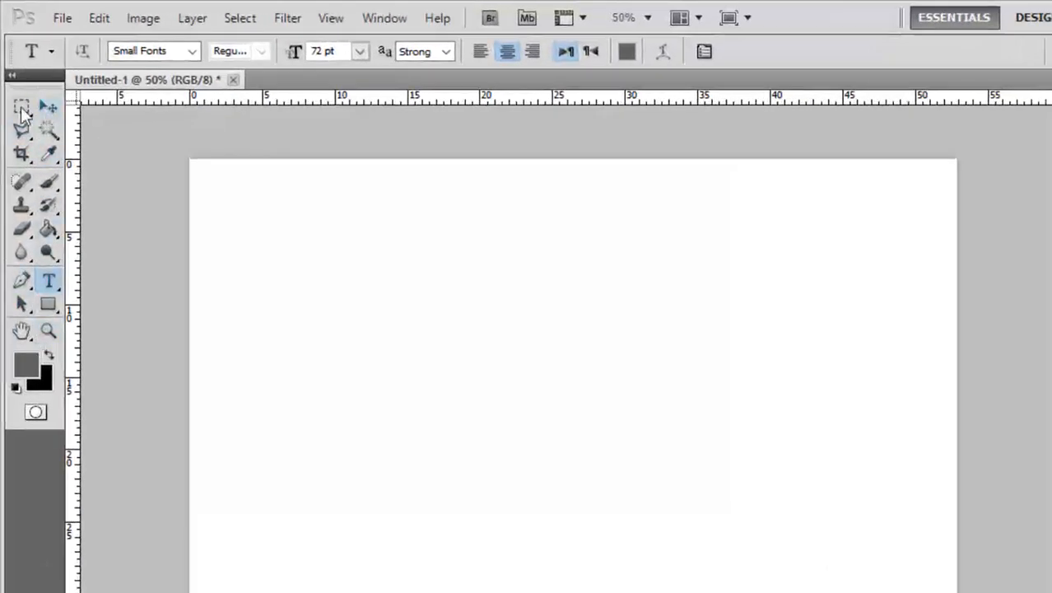
left_click(12, 75)
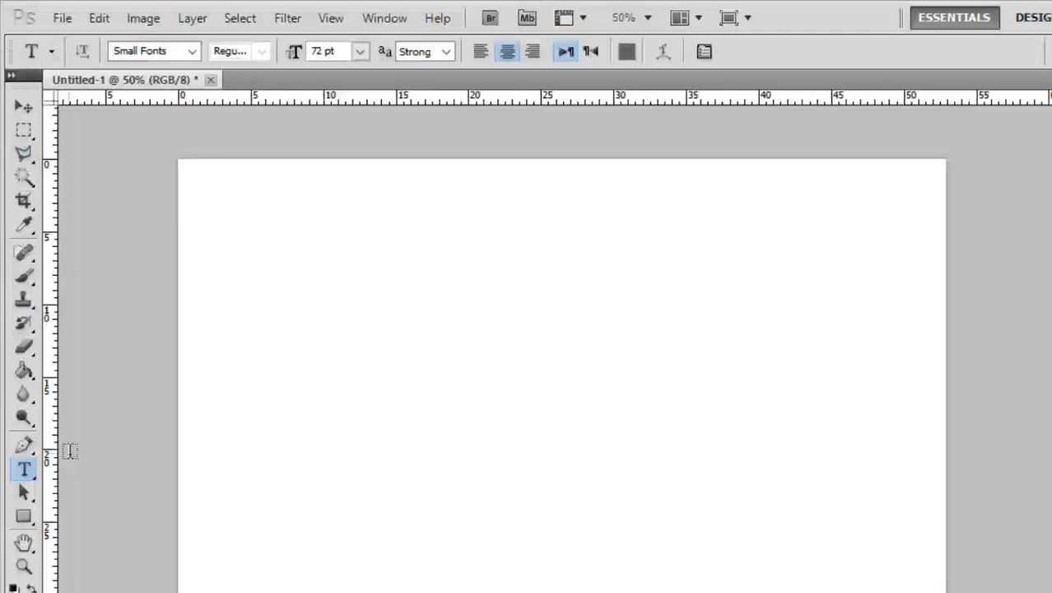
left_click(11, 76)
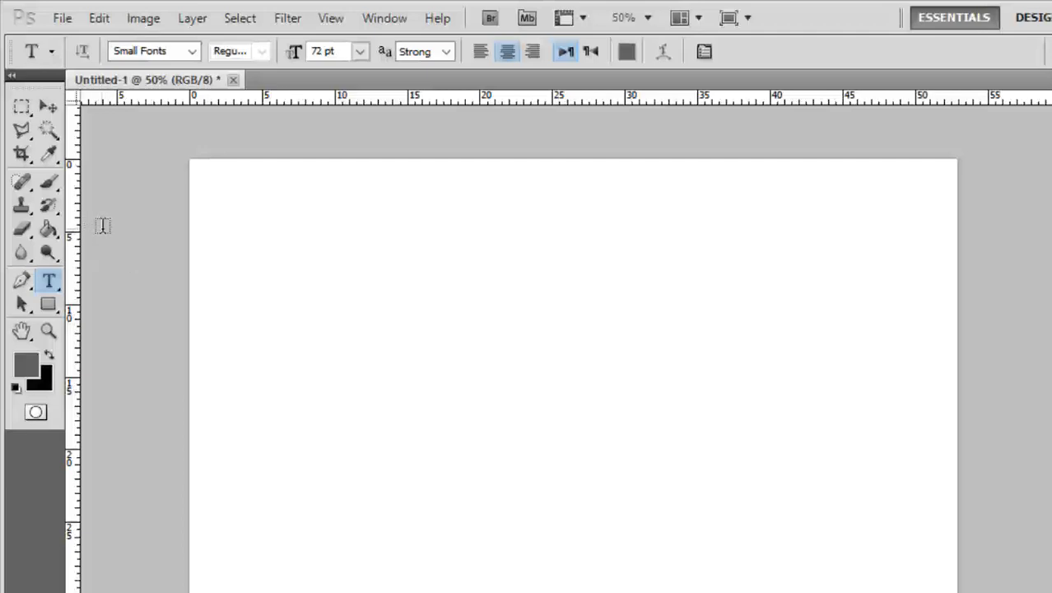
Choose the Brush tool and set its size to 29 px
left_click(49, 189)
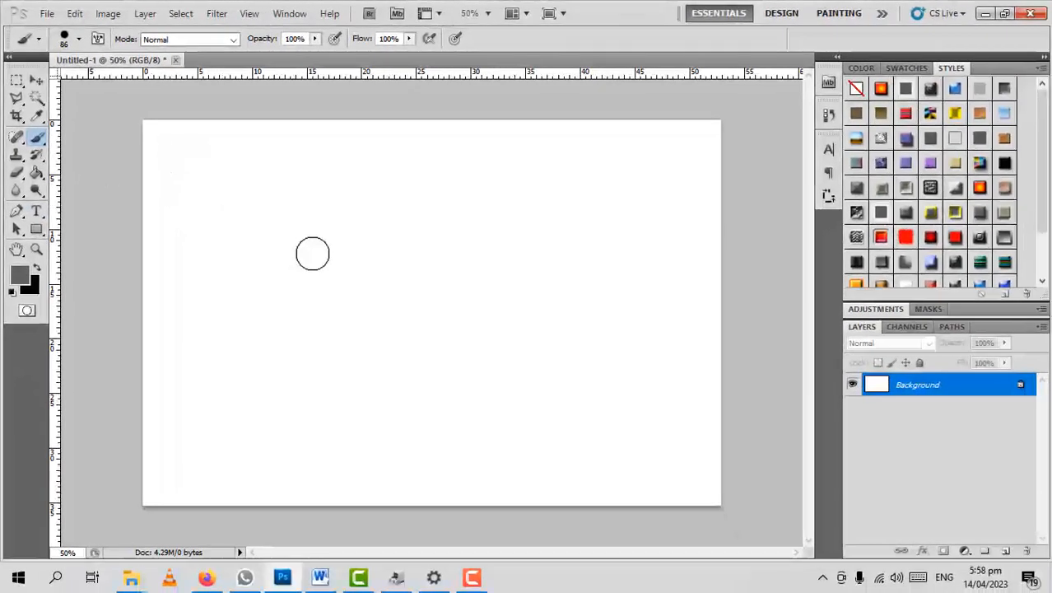
mouse_move(594, 218)
left_mouse_down()
mouse_move(562, 202)
mouse_move(251, 200)
mouse_move(463, 349)
mouse_move(702, 394)
mouse_move(413, 428)
mouse_move(255, 429)
mouse_move(265, 392)
mouse_move(190, 336)
mouse_move(315, 253)
mouse_move(362, 262)
left_mouse_up()
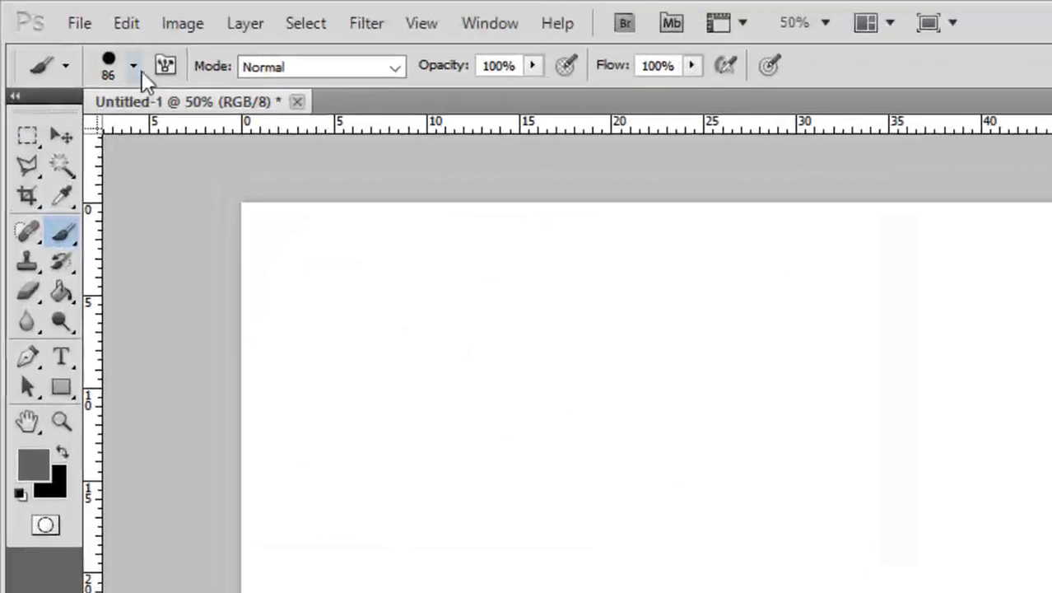
left_click(136, 71)
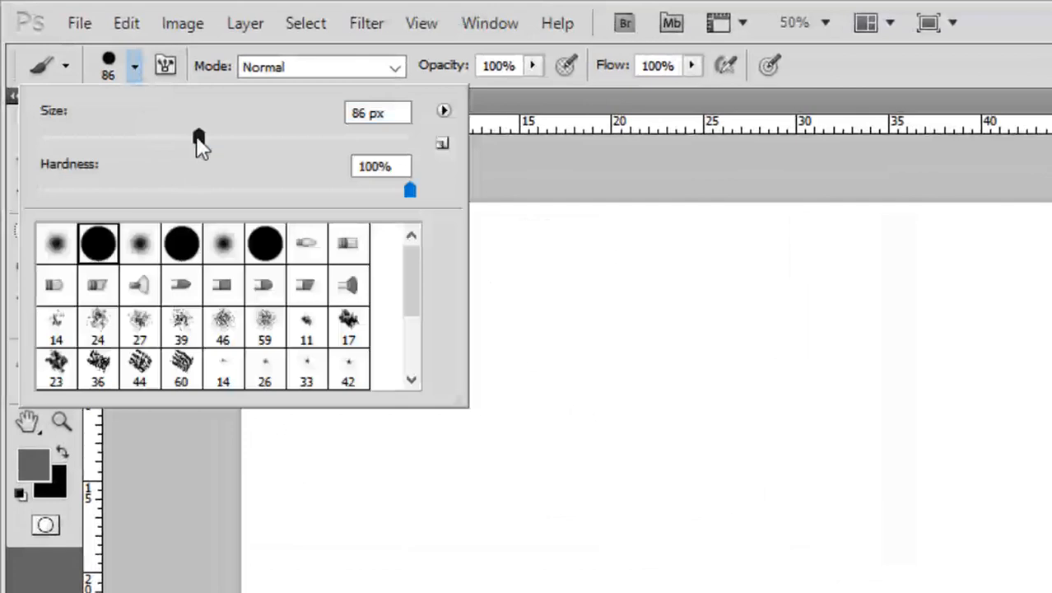
mouse_move(200, 144)
left_mouse_down()
mouse_move(97, 140)
mouse_move(94, 130)
left_mouse_up()
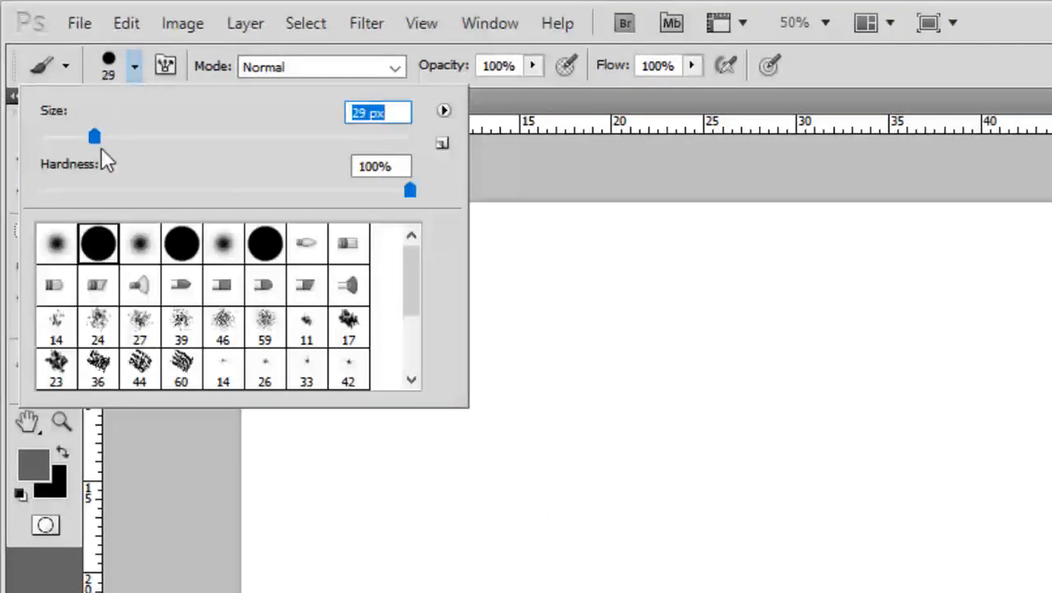
left_click(130, 66)
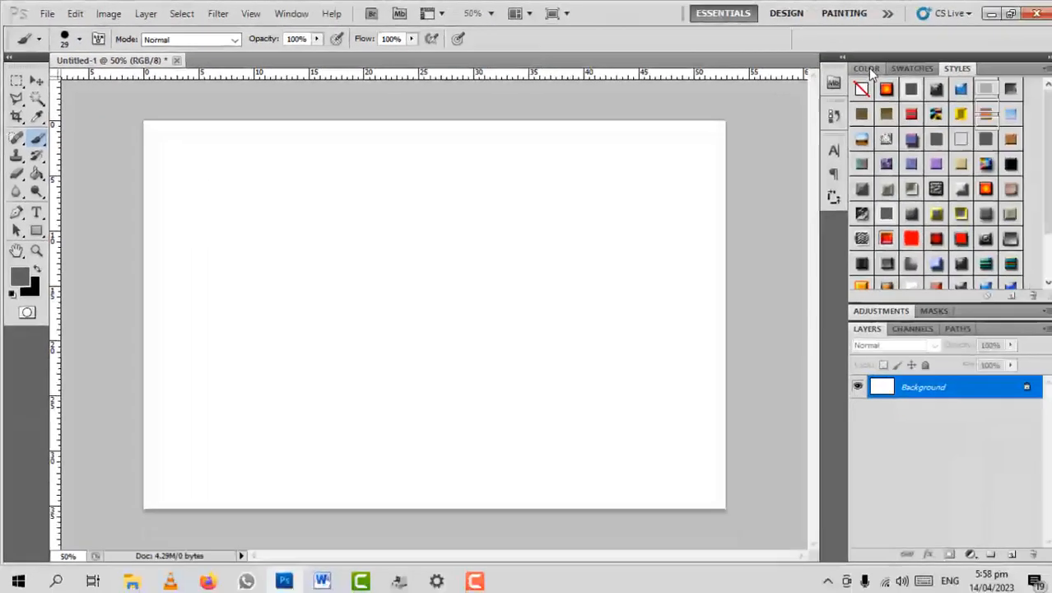
Set the foreground color to red from the first color swatch
left_click(861, 68)
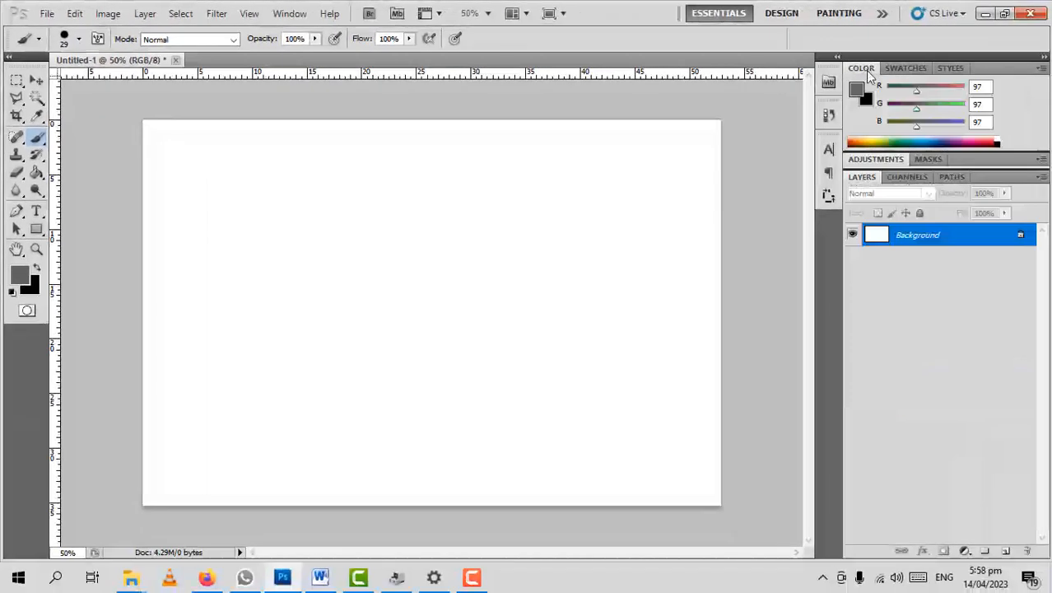
left_click(910, 71)
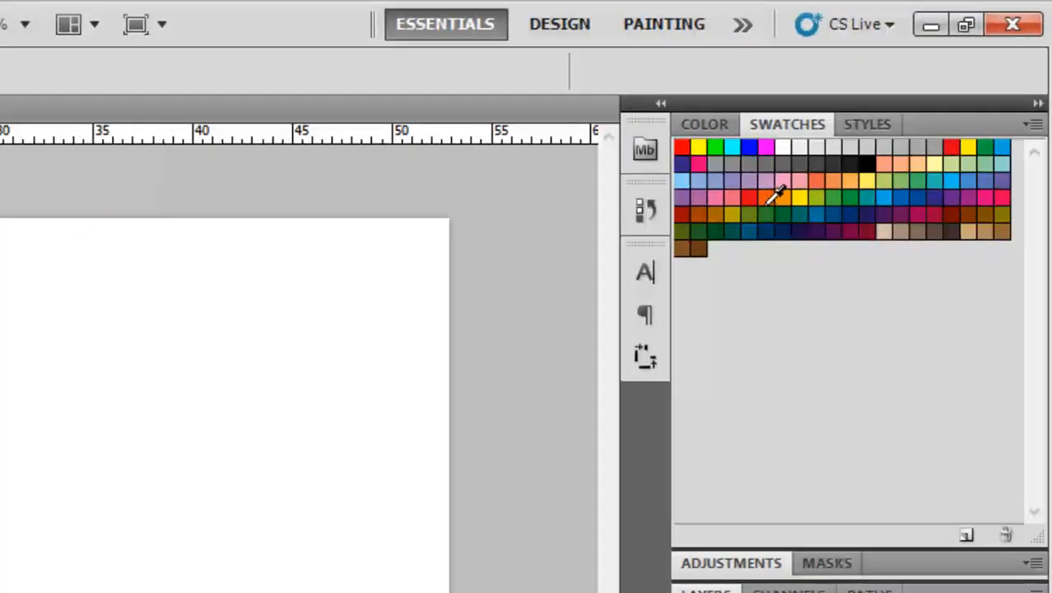
left_click(683, 145)
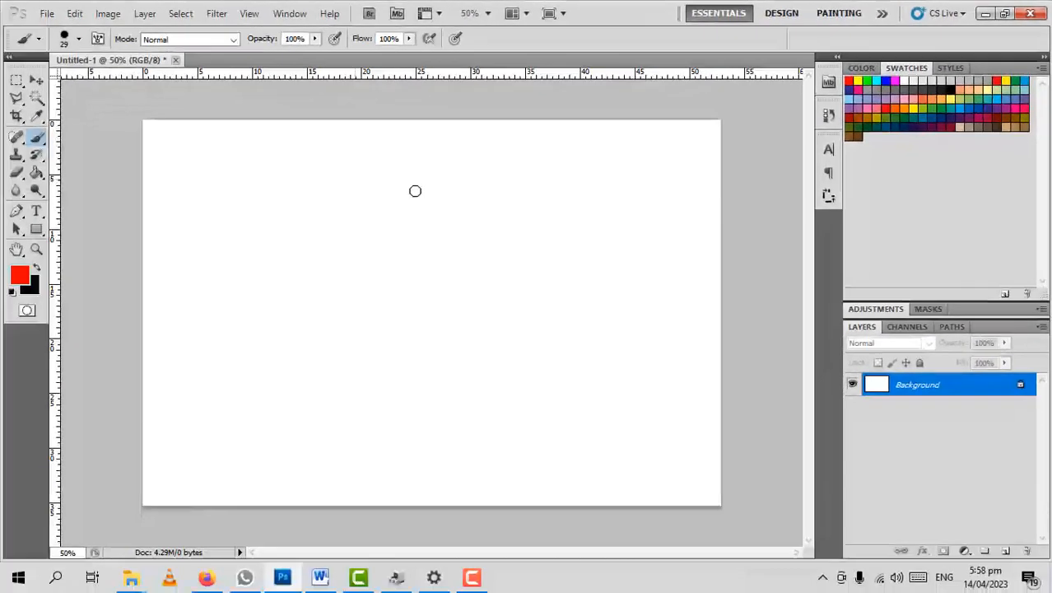
Undo a trial brush stroke and handwrite "Legacy" in large red letters across the canvas
mouse_move(429, 191)
left_mouse_down()
mouse_move(490, 355)
mouse_move(370, 411)
mouse_move(590, 429)
left_mouse_up()
key("ctrl+z")
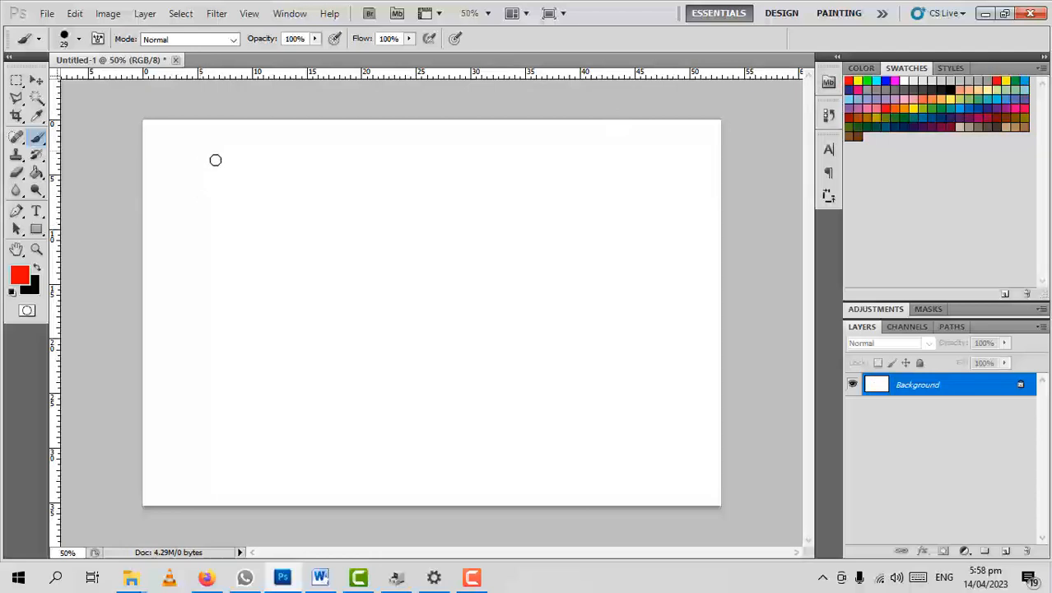
mouse_move(212, 150)
left_mouse_down()
mouse_move(192, 295)
mouse_move(260, 298)
left_mouse_up()
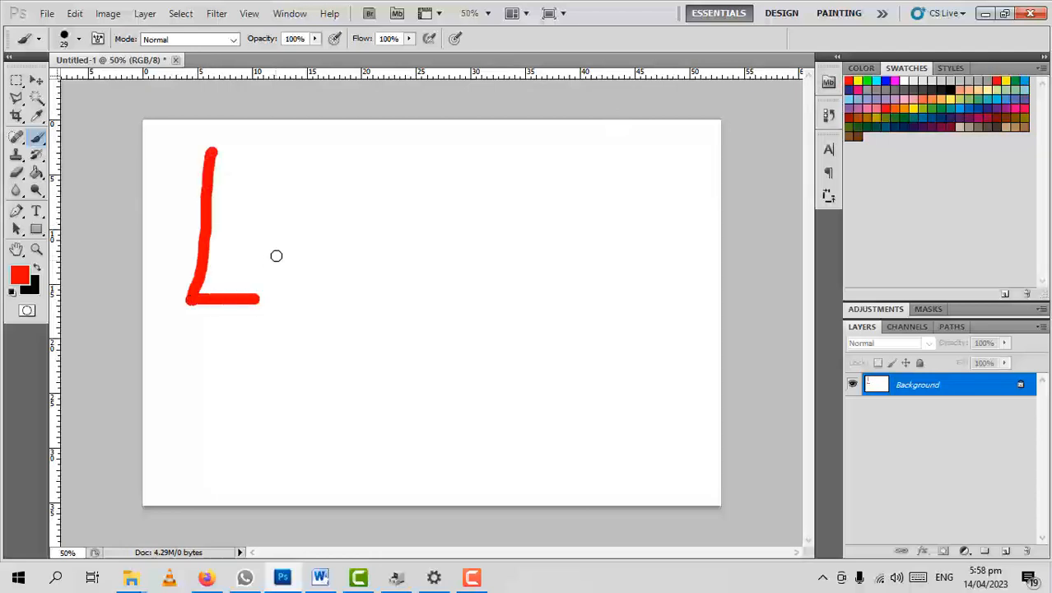
mouse_move(272, 244)
left_mouse_down()
mouse_move(306, 230)
mouse_move(282, 224)
mouse_move(269, 246)
mouse_move(282, 294)
mouse_move(317, 286)
left_mouse_up()
mouse_move(375, 227)
left_mouse_down()
mouse_move(350, 237)
mouse_move(352, 277)
mouse_move(375, 278)
mouse_move(384, 231)
left_mouse_up()
left_click_drag(385, 268, 343, 328)
mouse_move(457, 222)
left_mouse_down()
mouse_move(414, 234)
mouse_move(427, 275)
mouse_move(475, 218)
mouse_move(490, 282)
left_mouse_up()
mouse_move(553, 221)
left_mouse_down()
mouse_move(509, 268)
mouse_move(568, 282)
left_mouse_up()
mouse_move(604, 214)
left_mouse_down()
mouse_move(593, 260)
mouse_move(607, 271)
mouse_move(642, 254)
mouse_move(650, 216)
mouse_move(653, 308)
mouse_move(567, 371)
mouse_move(532, 334)
left_mouse_up()
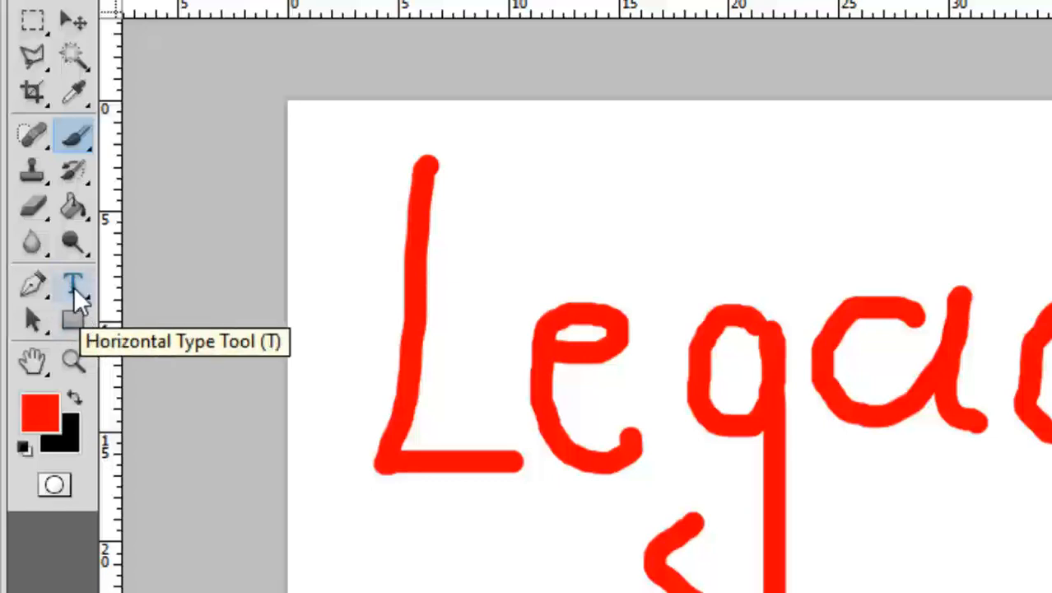
Add the text "School" below the handwritten word with the Horizontal Type tool and shift it slightly
left_click(73, 286)
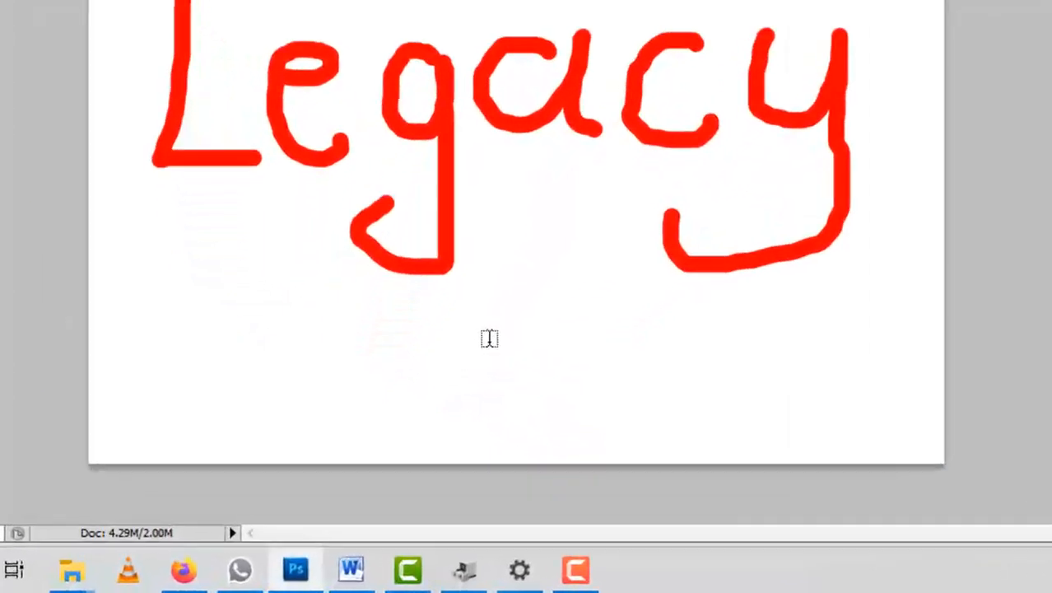
left_click(489, 339)
type("School")
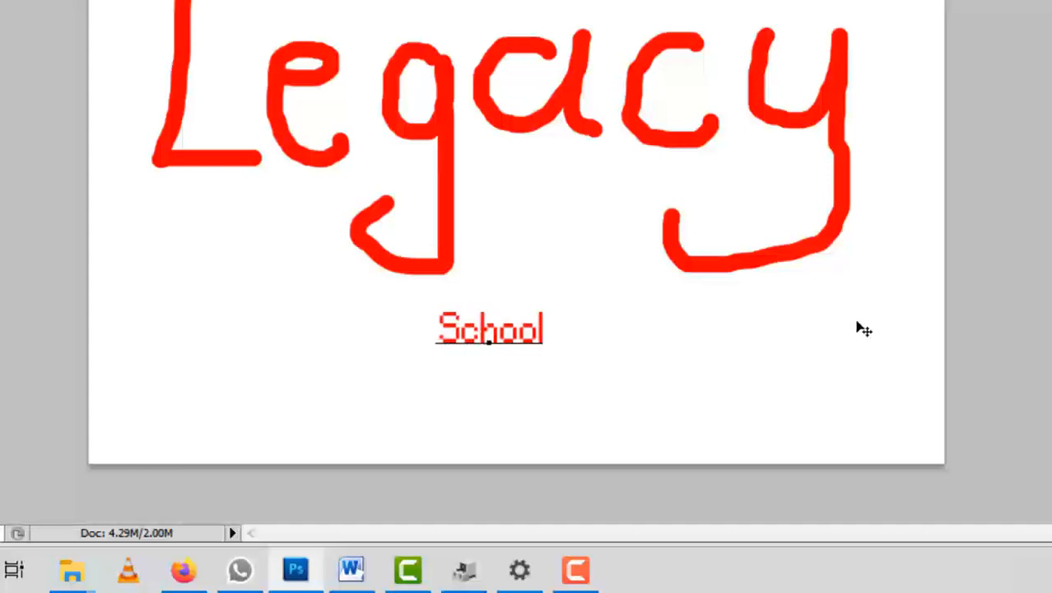
left_click(616, 334)
left_click_drag(624, 367, 536, 387)
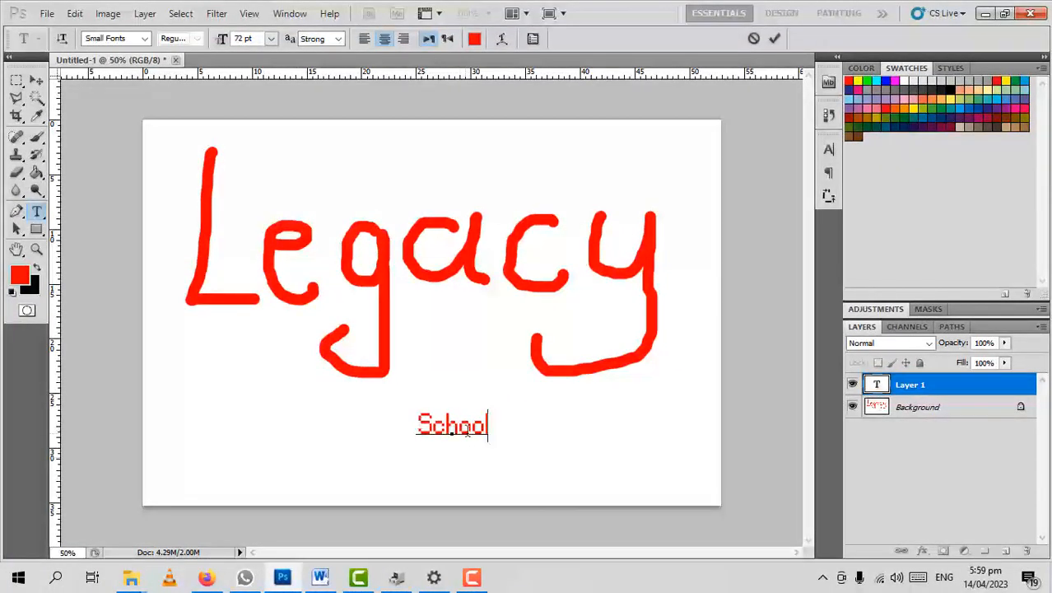
Set the font size of the whole "School" text to 150 pt
left_click_drag(489, 428, 415, 428)
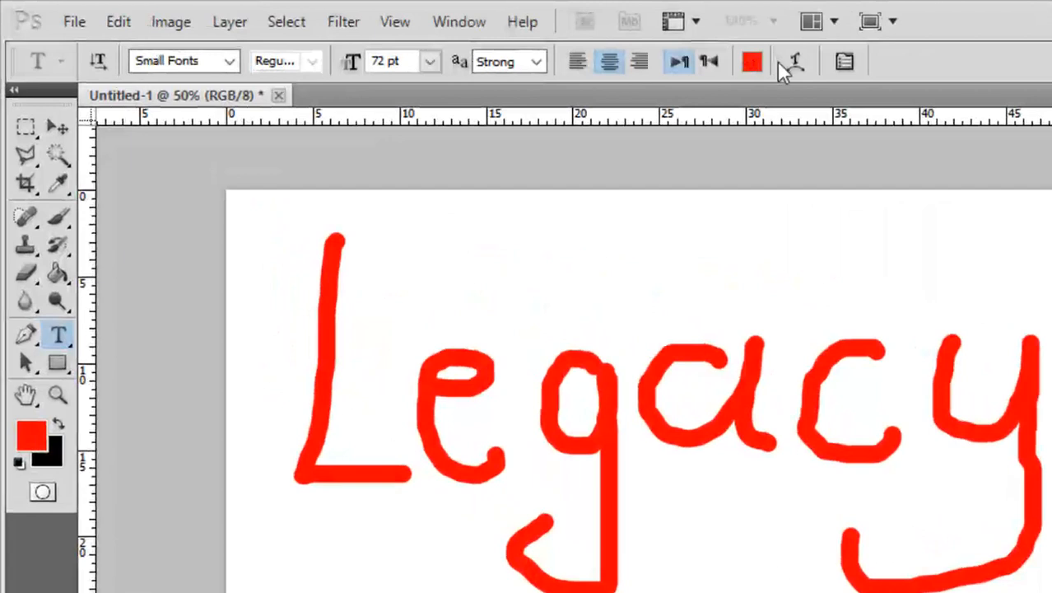
left_click(382, 61)
type("150")
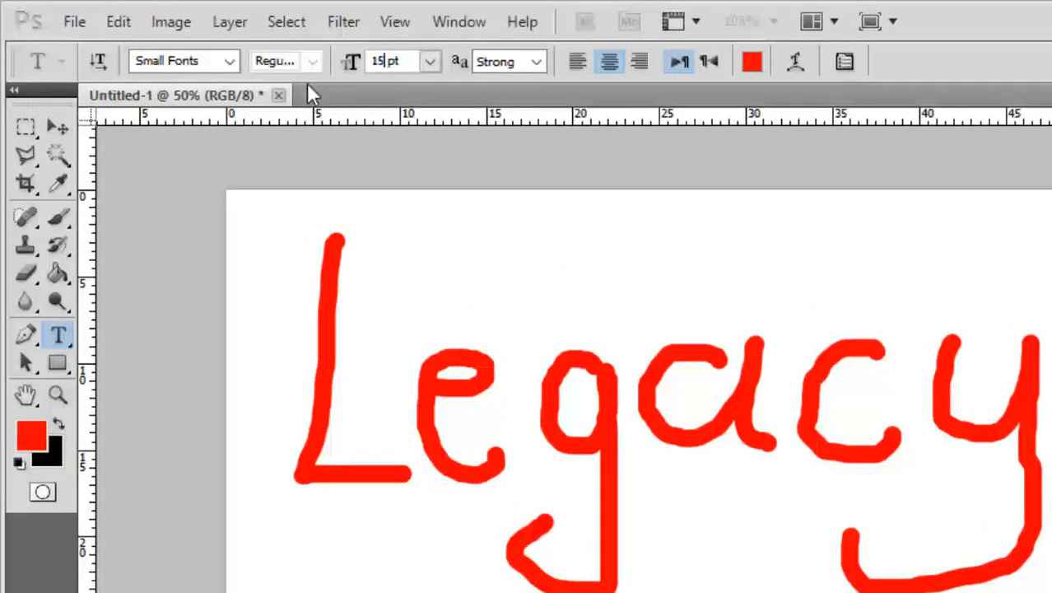
key("Return")
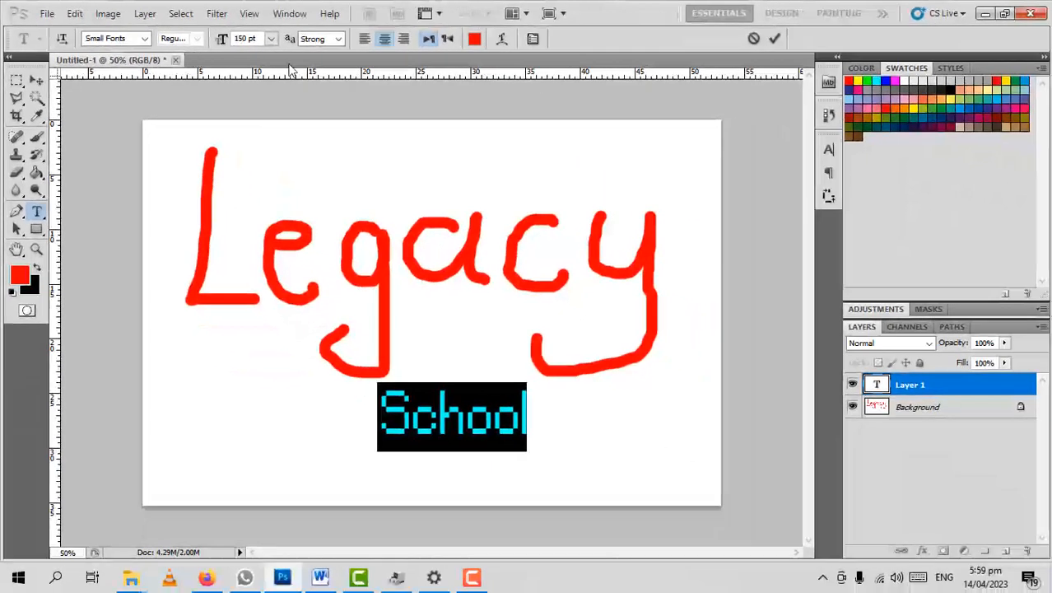
Change the font of the "School" text to Microsoft New Tai Lue
left_click(144, 39)
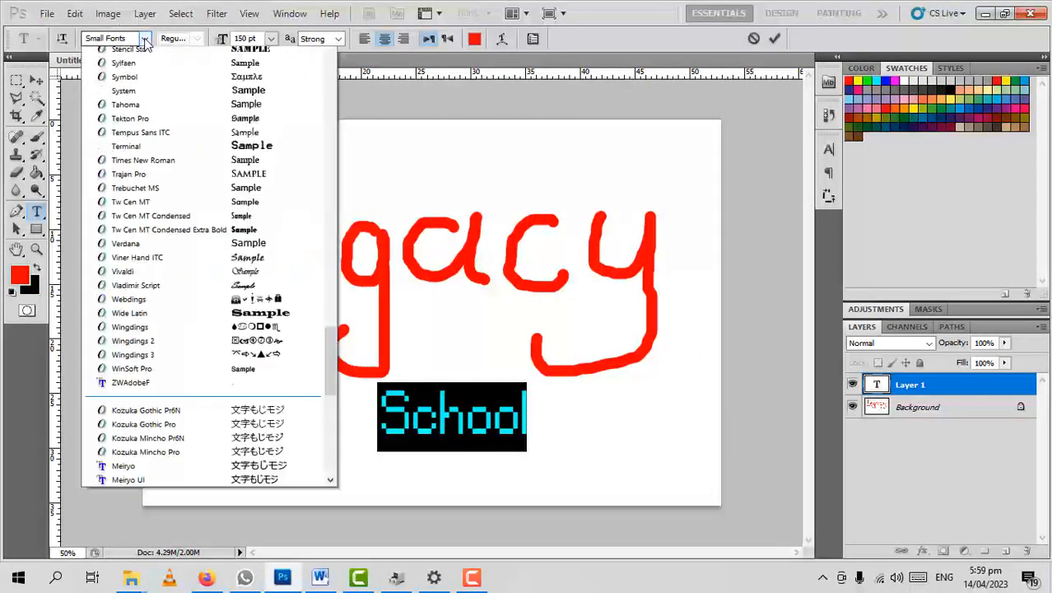
scroll(172, 239, "up", 15)
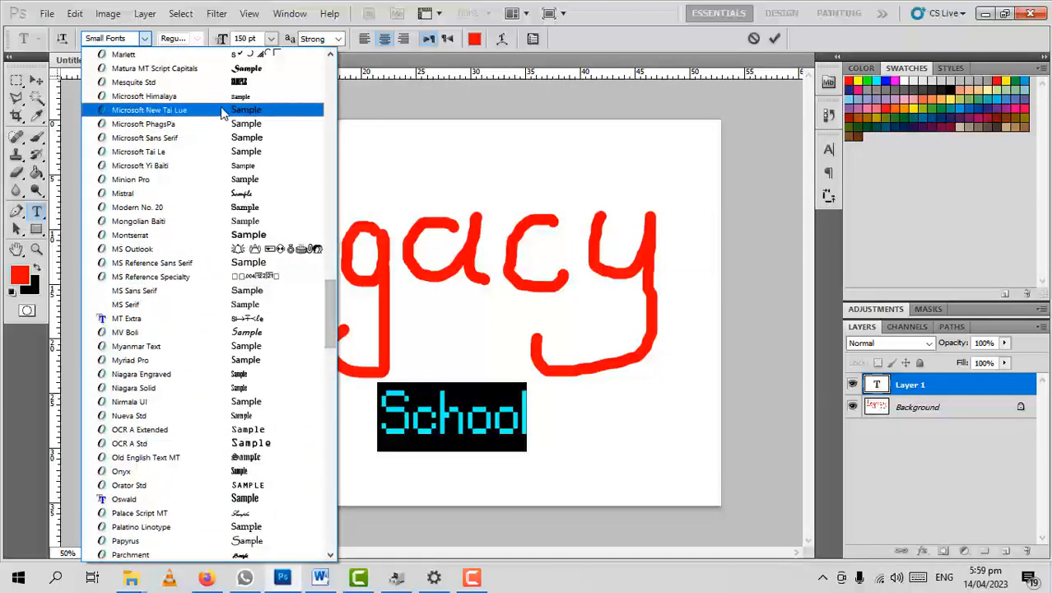
left_click(157, 111)
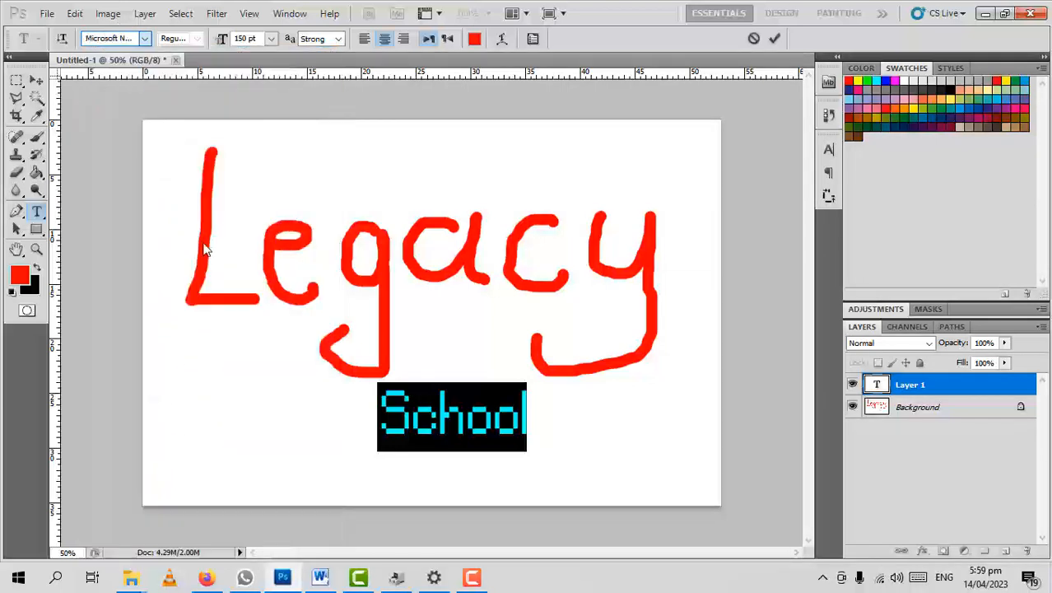
left_click(397, 428)
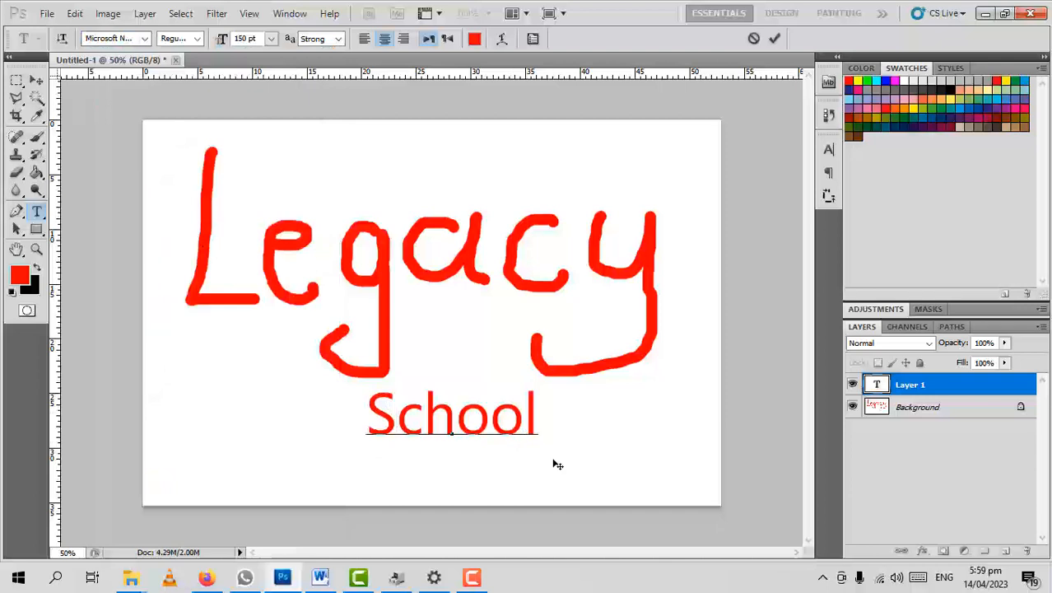
Move the "School" text beneath the "cy" of the handwritten word and commit the text edit
left_click_drag(564, 462, 649, 444)
left_click_drag(587, 484, 642, 486)
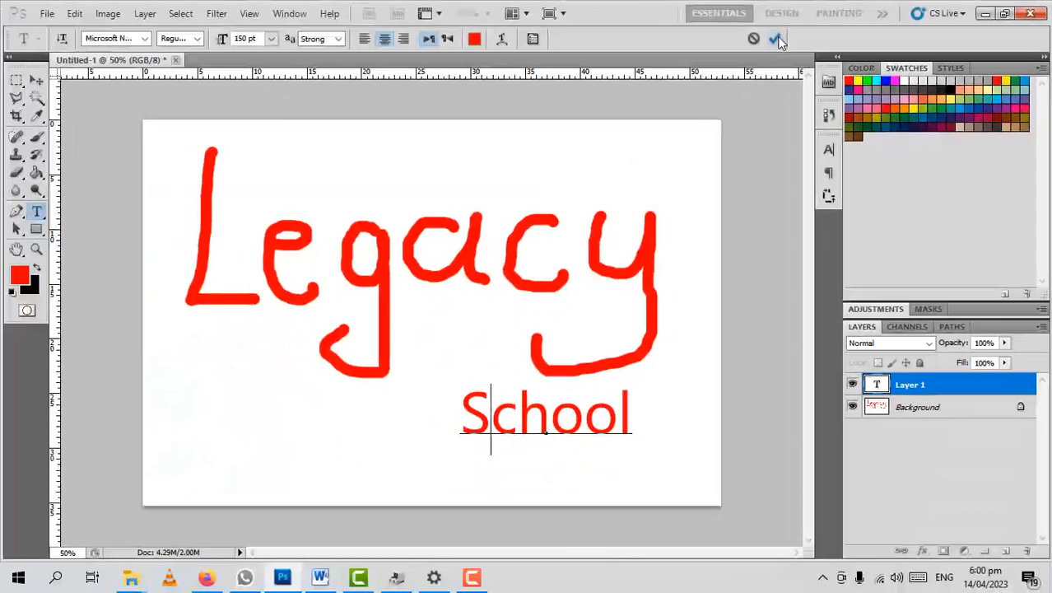
left_click(777, 39)
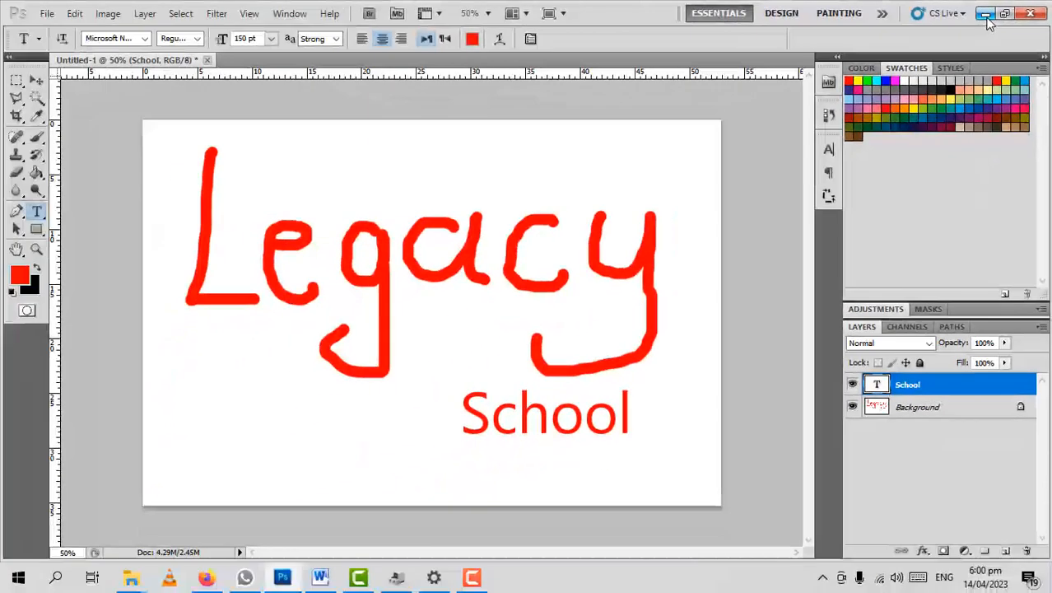
Minimize Photoshop and bring up the Pictures folder in File Explorer
left_click(988, 18)
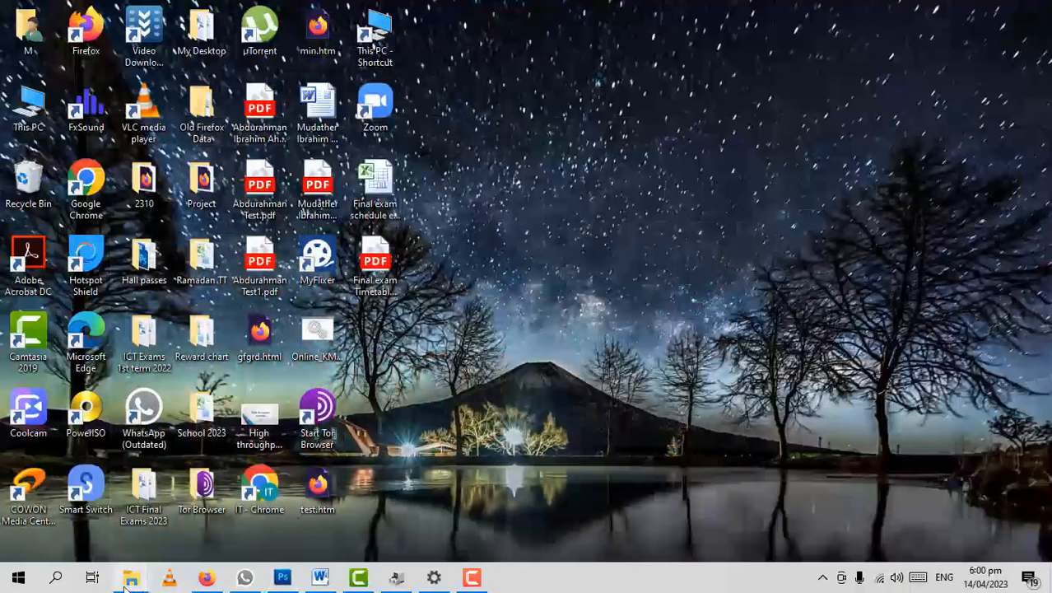
mouse_move(130, 582)
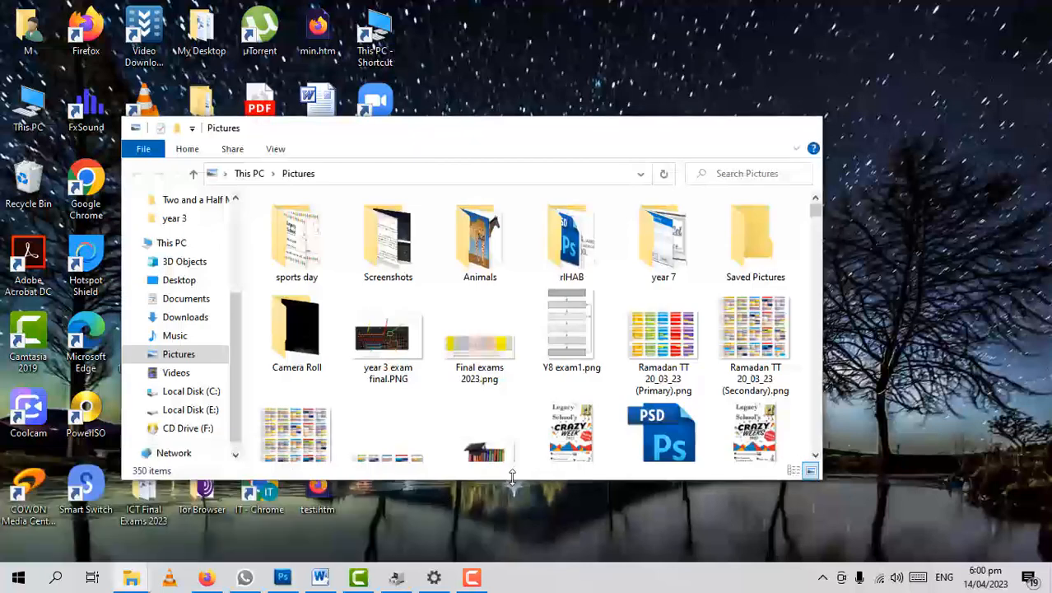
left_click(416, 515)
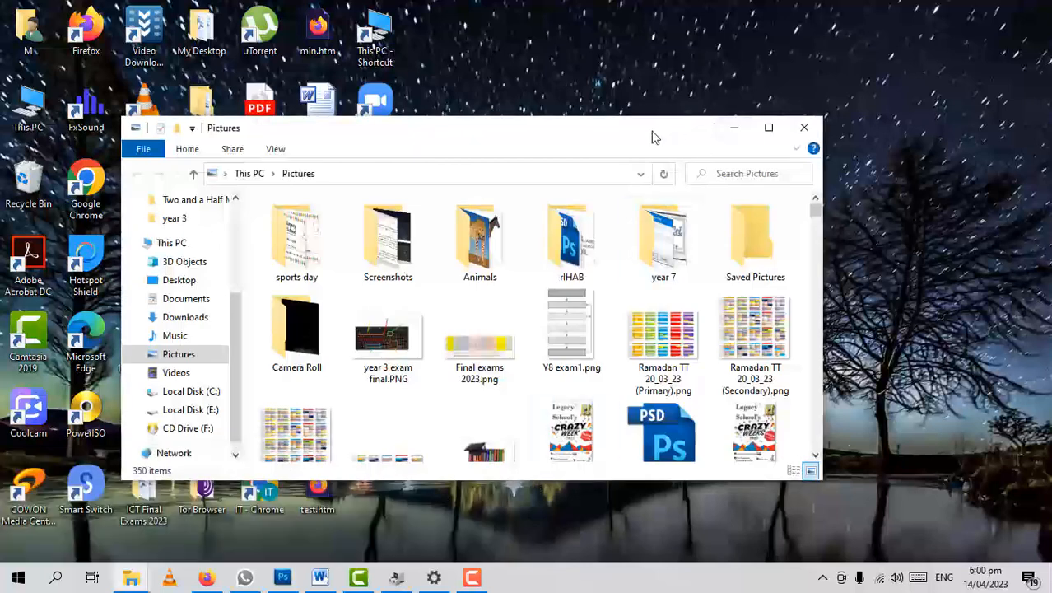
Find and select the graduation cap and books picture 1322161.jpg in the Pictures folder
left_click_drag(653, 132, 637, 72)
left_click_drag(802, 155, 802, 162)
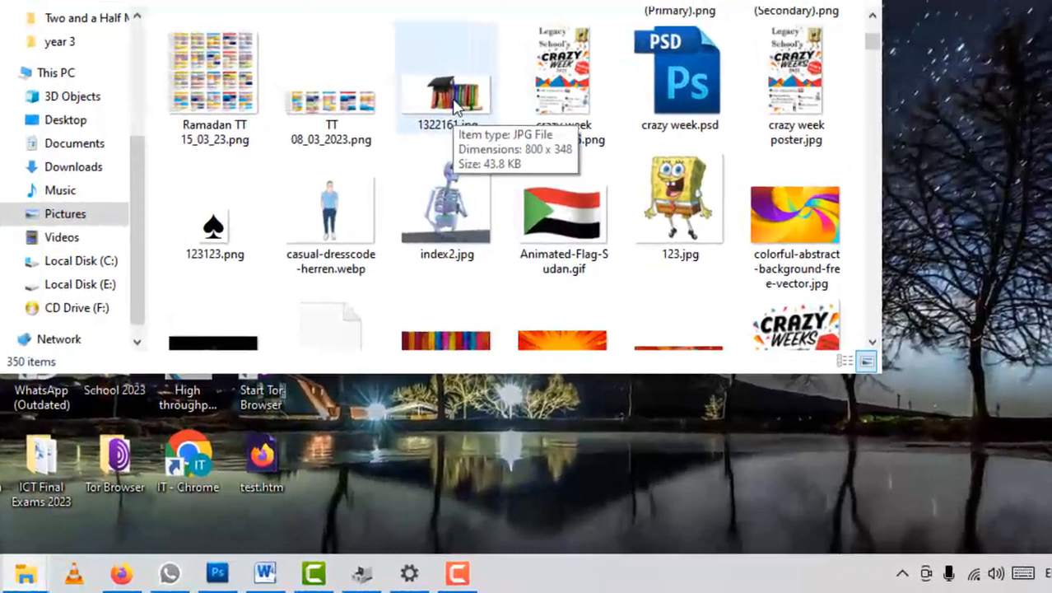
left_click(454, 102)
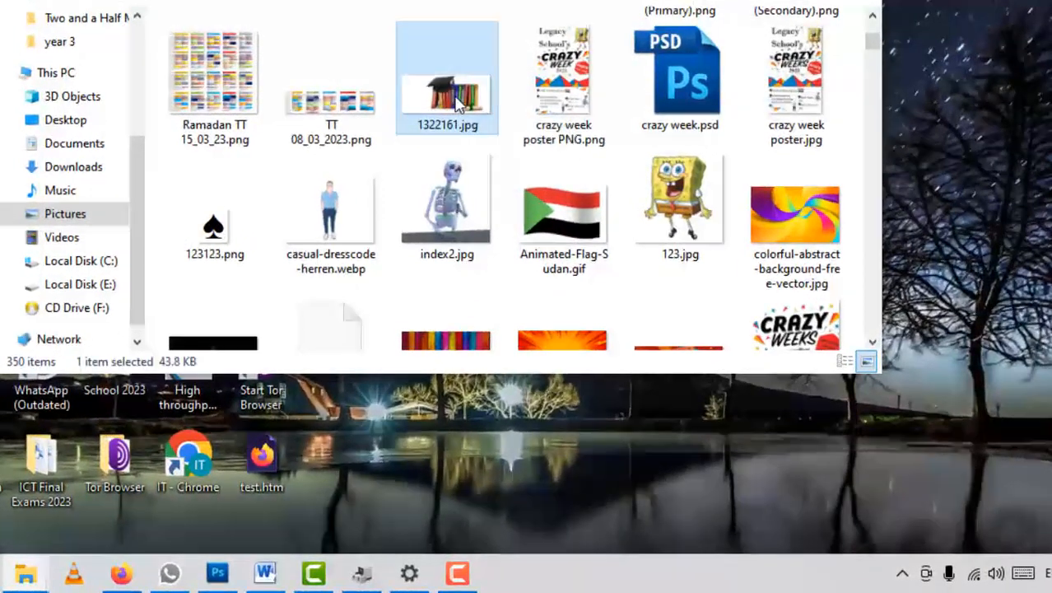
left_click_drag(454, 99, 388, 245)
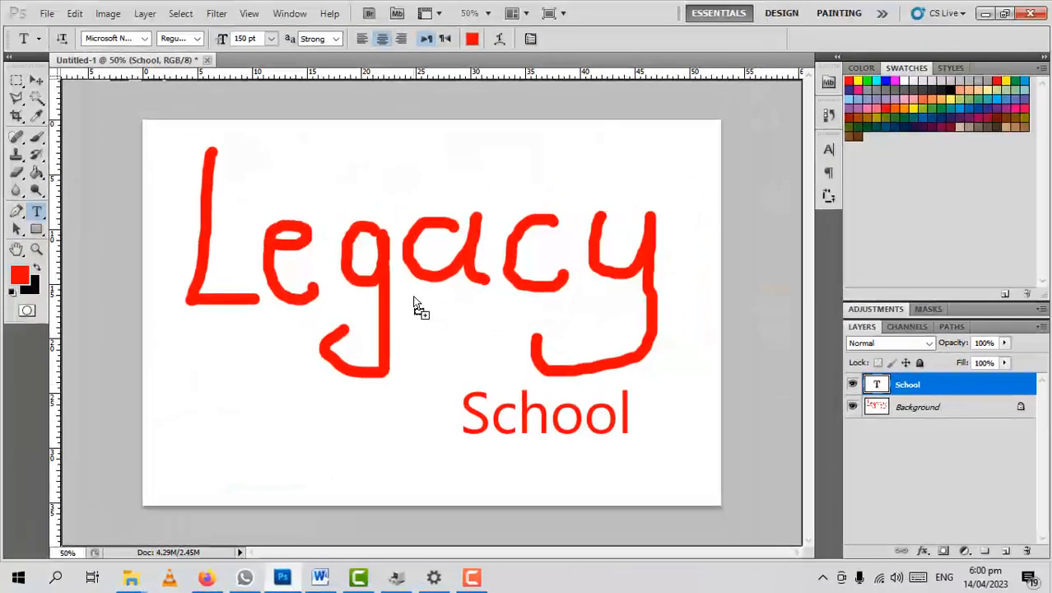
left_click_drag(414, 297, 414, 296)
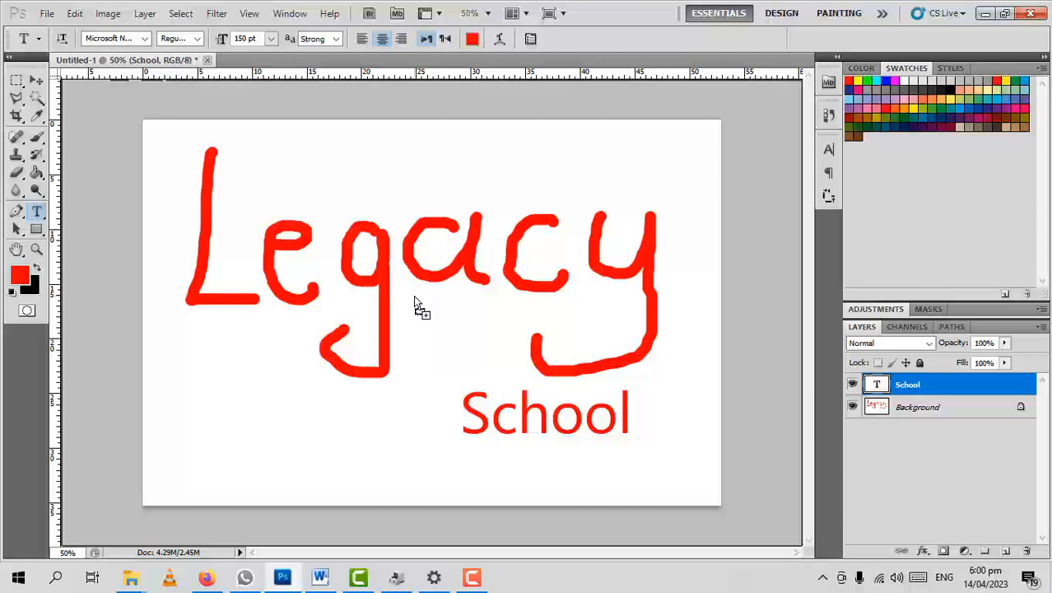
left_click_drag(414, 297, 415, 297)
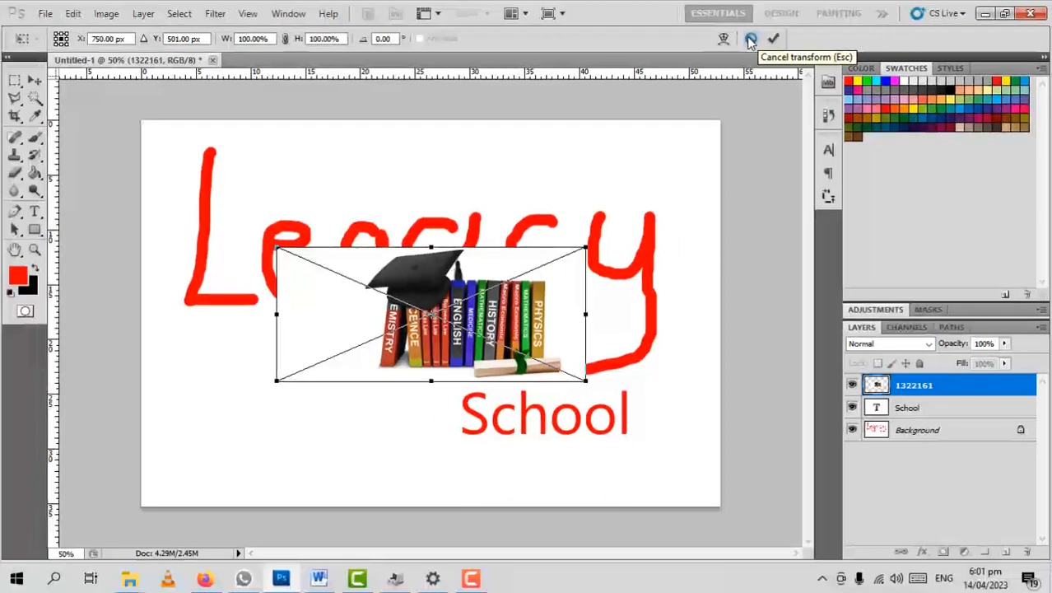
left_click(562, 70)
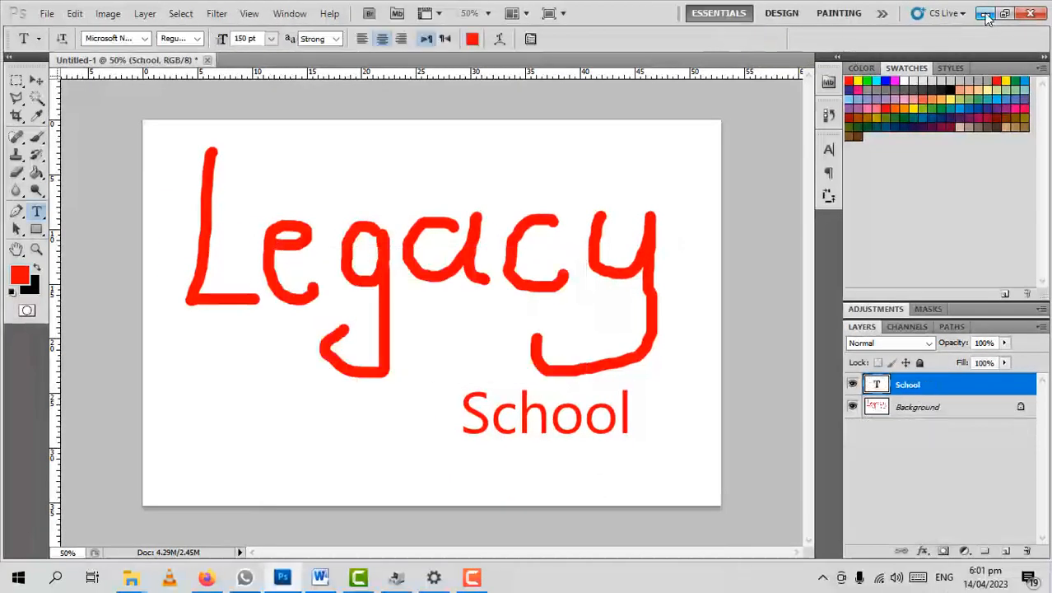
left_click(986, 14)
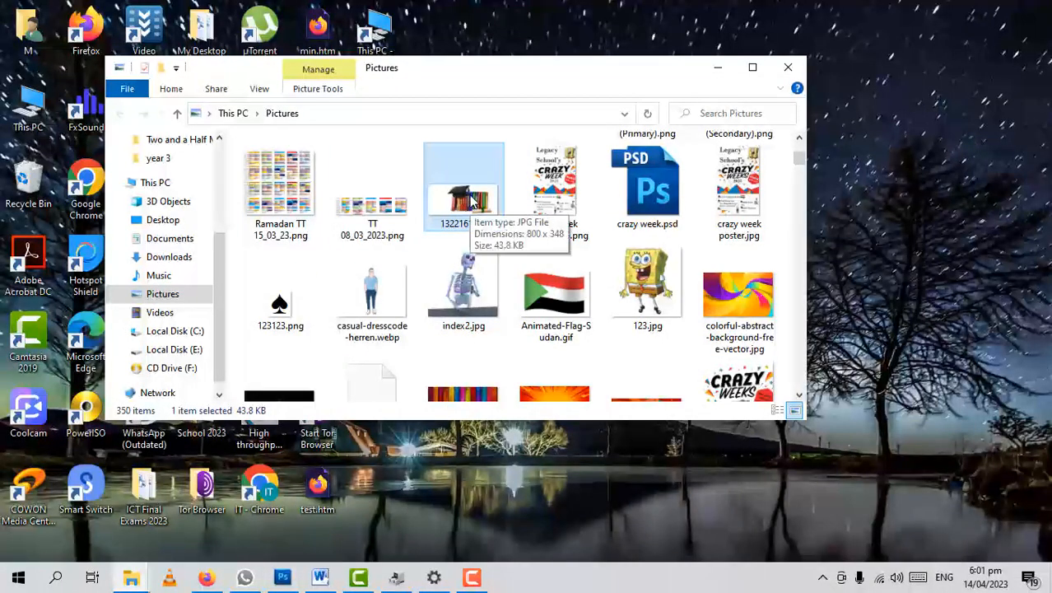
Place 1322161.jpg in the Photoshop document at the canvas's lower-left corner, scaled to about 103.5% width and 91.4% height
left_click_drag(472, 201, 406, 283)
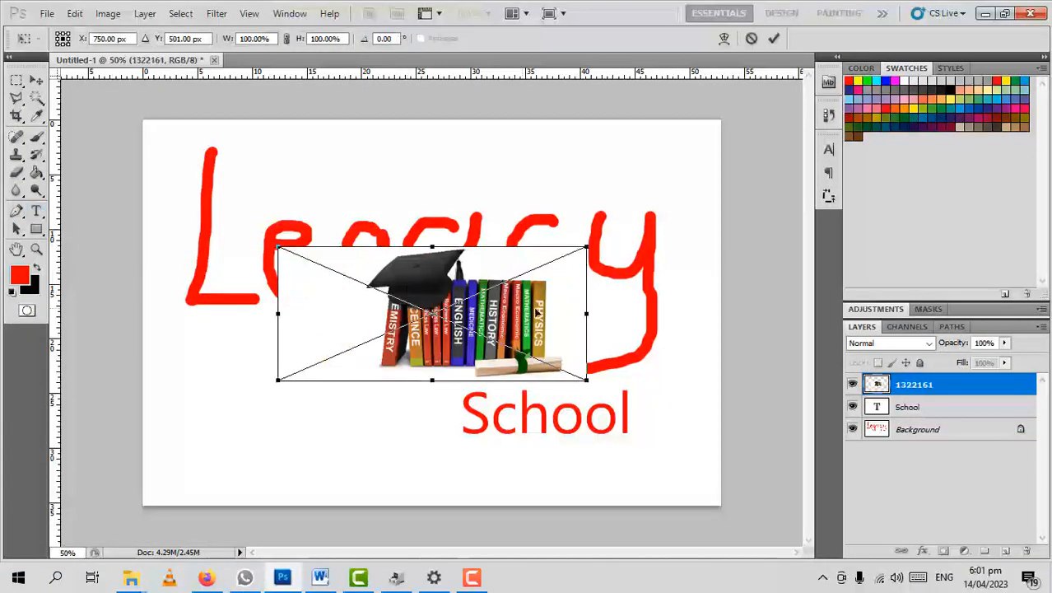
left_click_drag(525, 314, 342, 439)
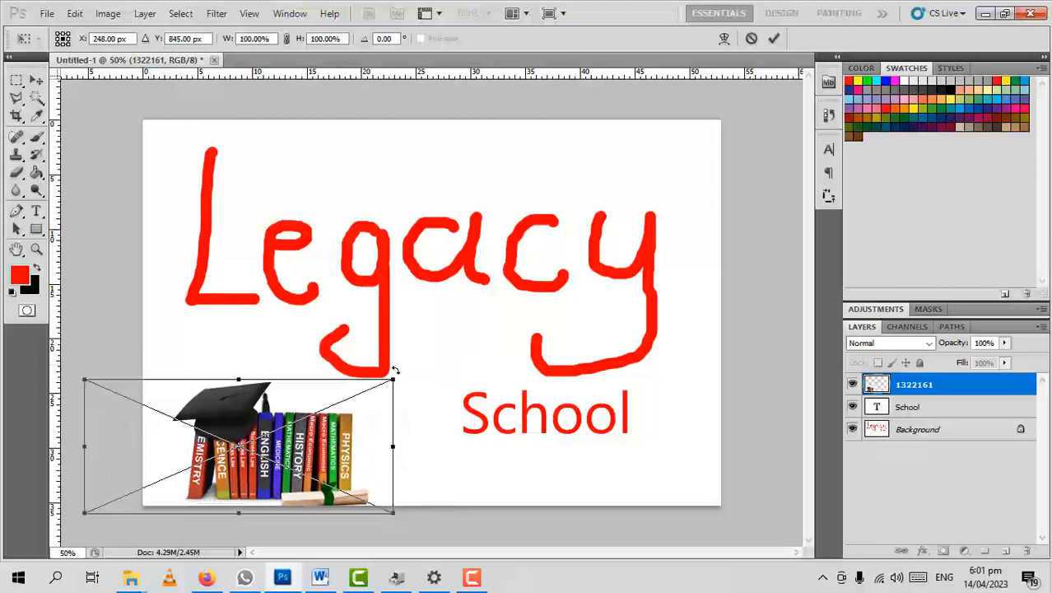
mouse_move(390, 378)
left_mouse_down()
mouse_move(481, 214)
mouse_move(477, 270)
mouse_move(400, 384)
left_mouse_up()
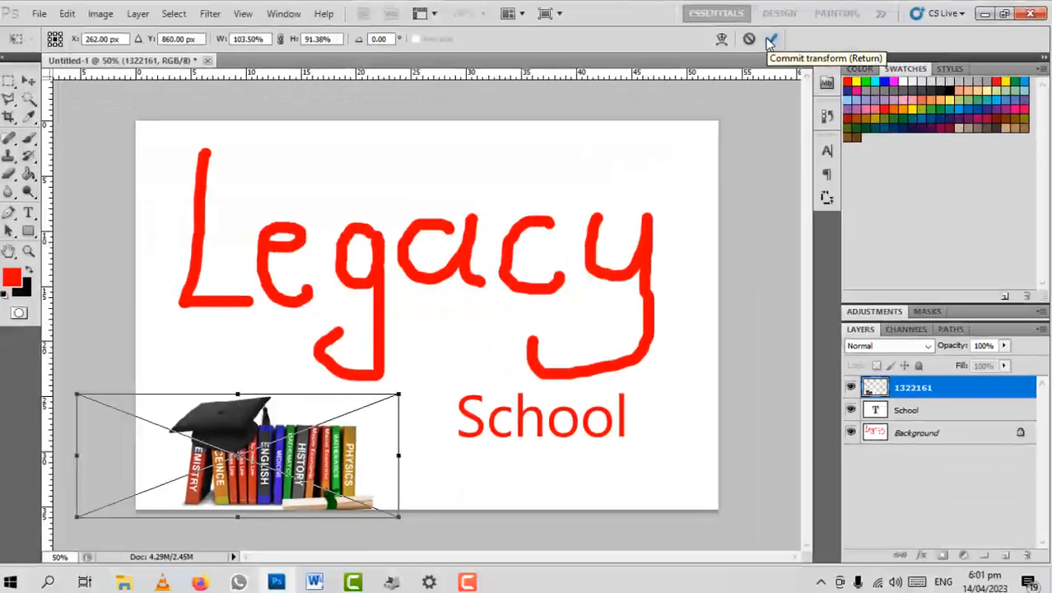
left_click(527, 76)
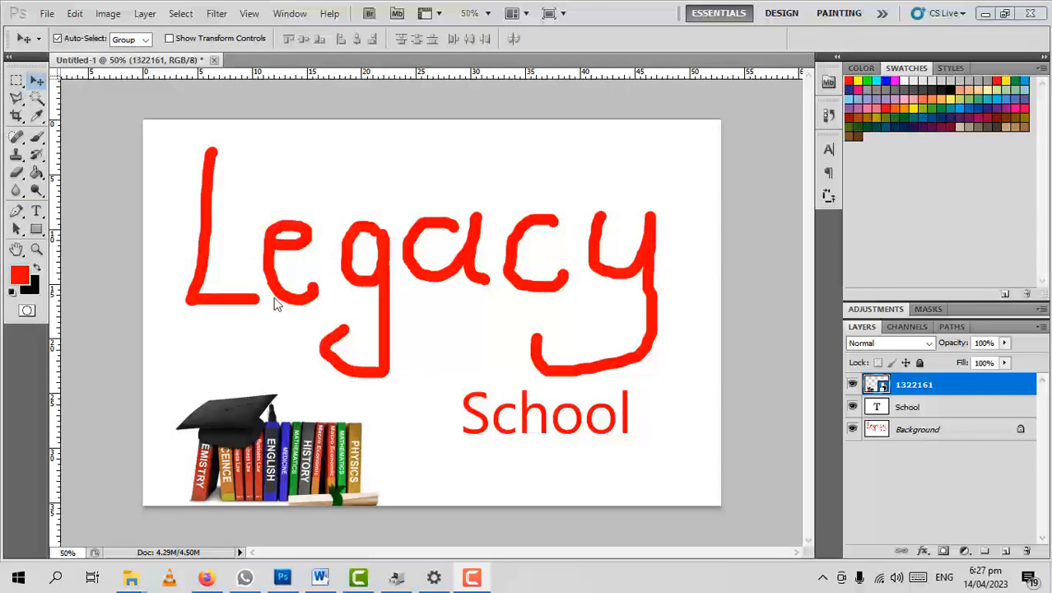
Shift the books picture slightly to the left and the "School" text slightly to the right on the canvas
left_click(909, 410)
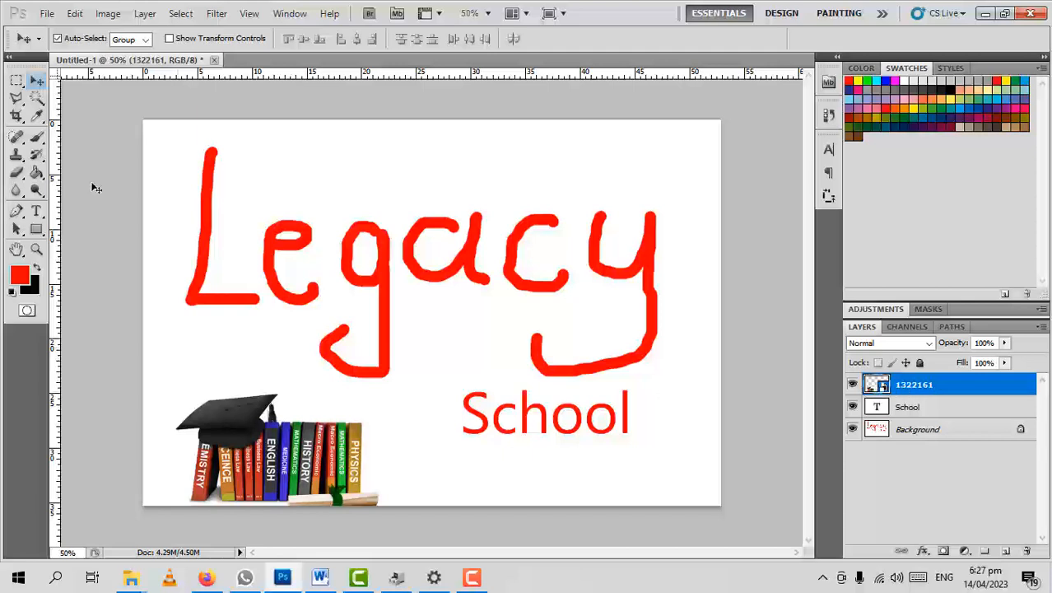
mouse_move(291, 478)
left_mouse_down()
mouse_move(256, 376)
mouse_move(275, 416)
mouse_move(275, 477)
left_mouse_up()
left_click(934, 412)
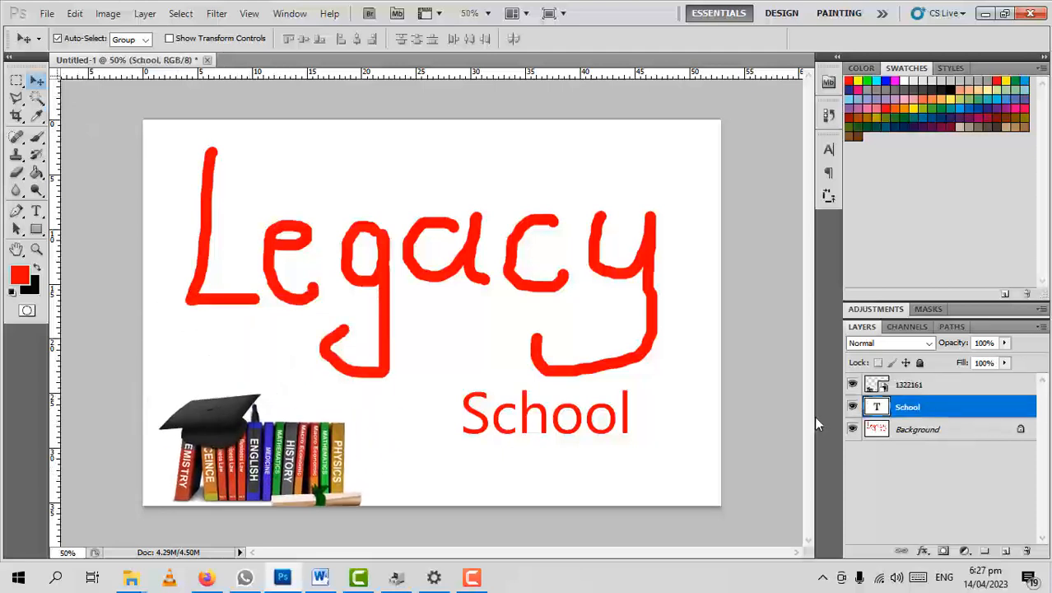
left_click_drag(531, 416, 553, 418)
Select the Background layer and try to move the handwritten word "Legacy" on it
left_click(928, 429)
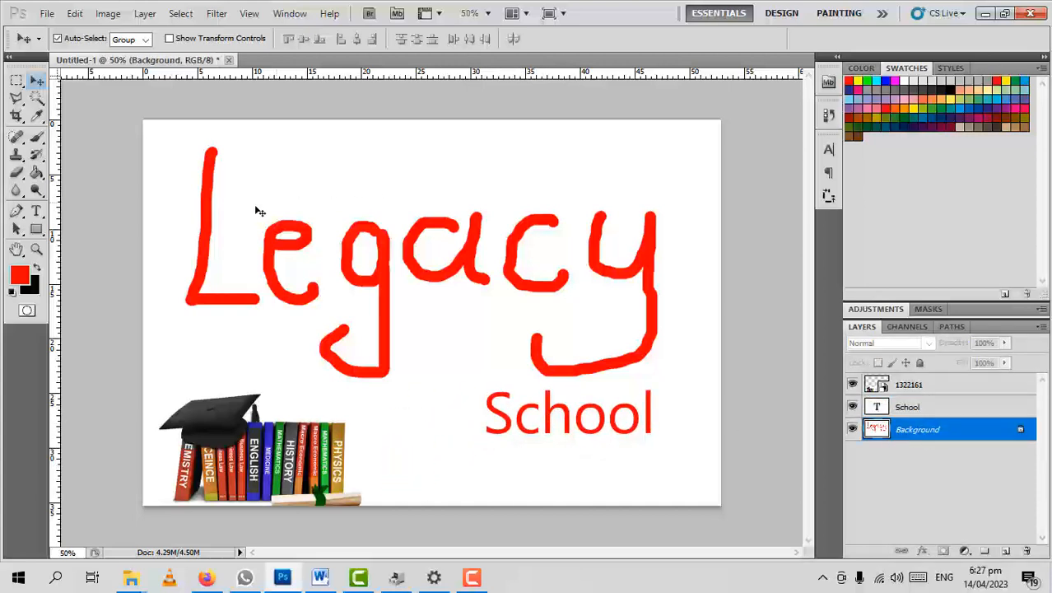
mouse_move(205, 210)
left_mouse_down()
mouse_move(148, 223)
mouse_move(413, 238)
left_mouse_up()
left_click(966, 438)
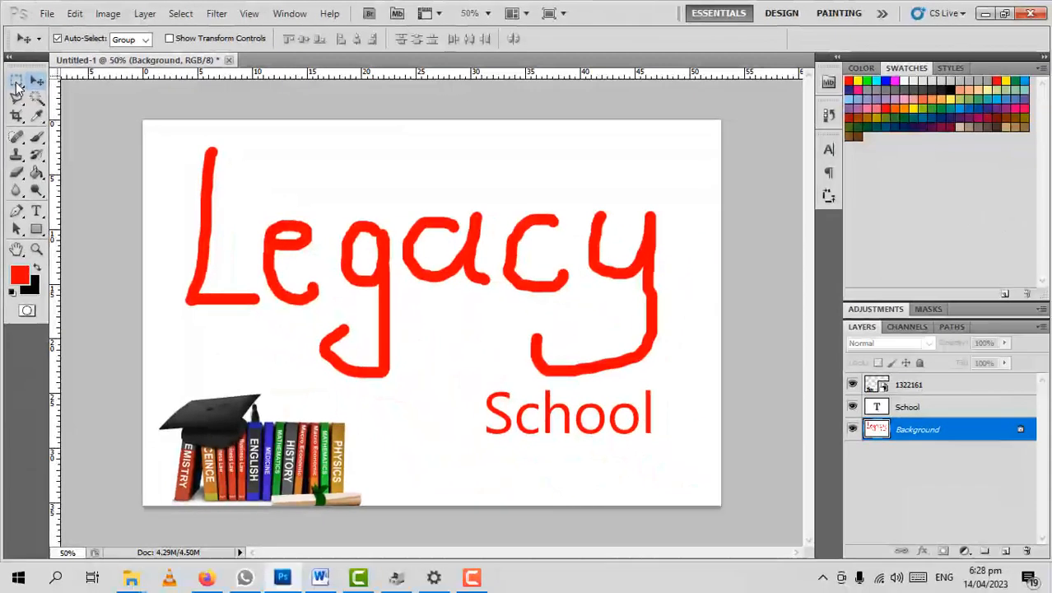
Draw a rectangular marquee selection around the upper part of the handwritten letter "y"
left_click(38, 193)
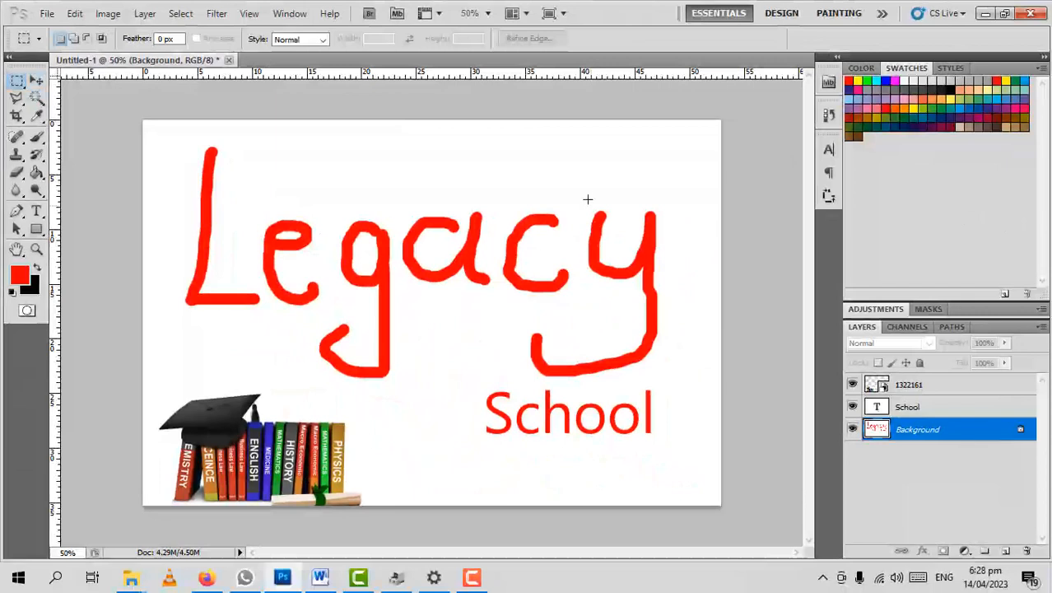
left_click_drag(669, 288, 670, 289)
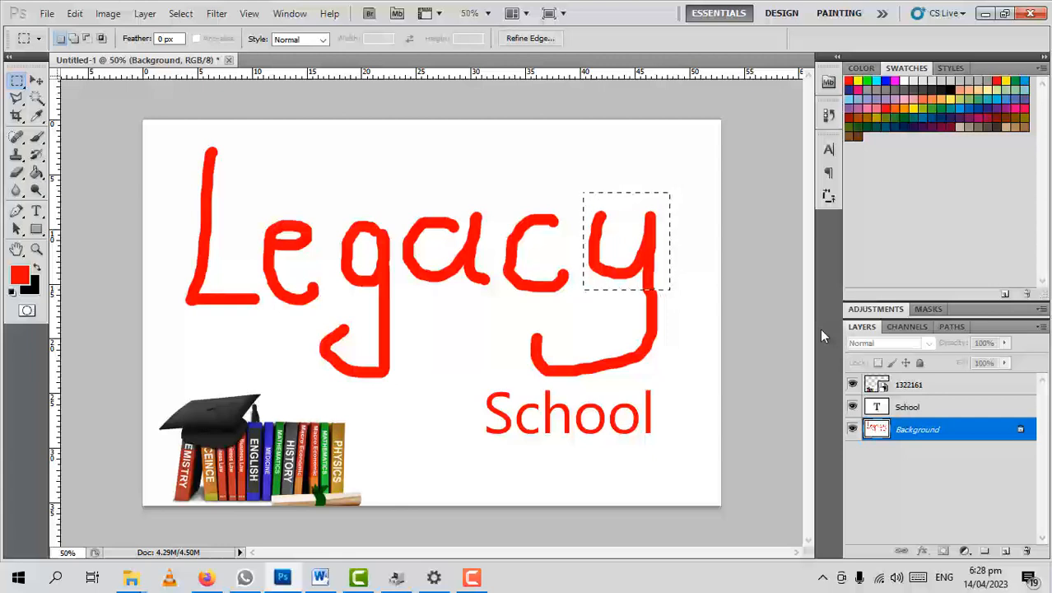
Fill the selected area with white (ffffff) in Normal mode at 100% opacity
key("b")
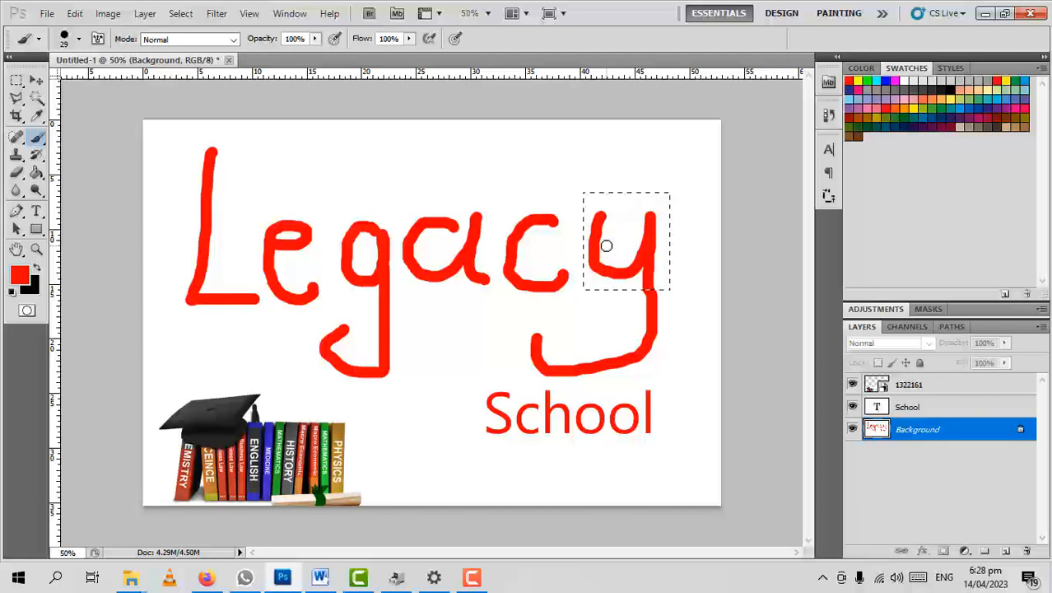
key("shift+F5")
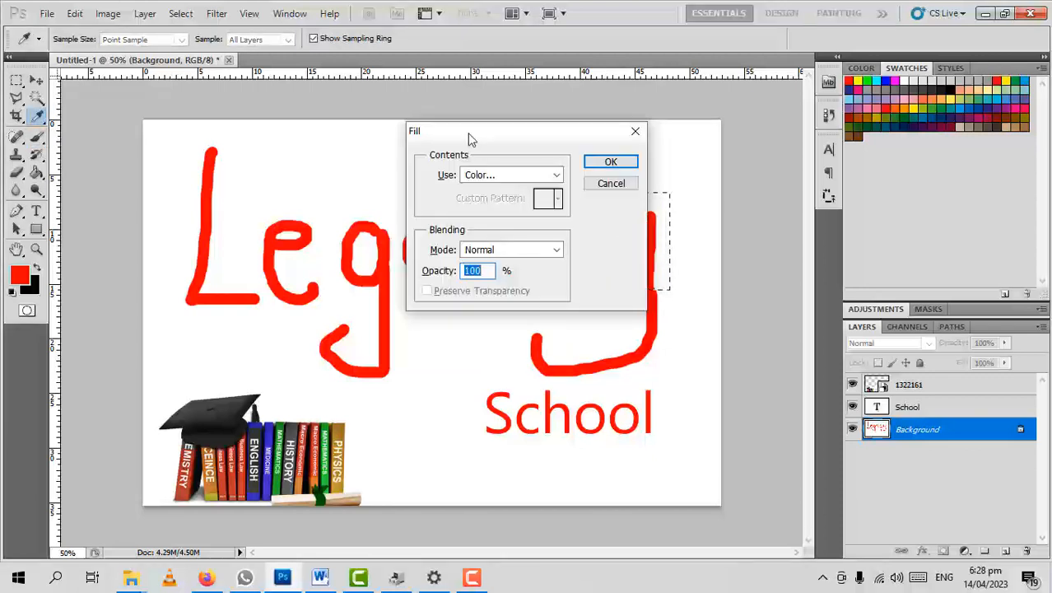
left_click_drag(446, 134, 429, 149)
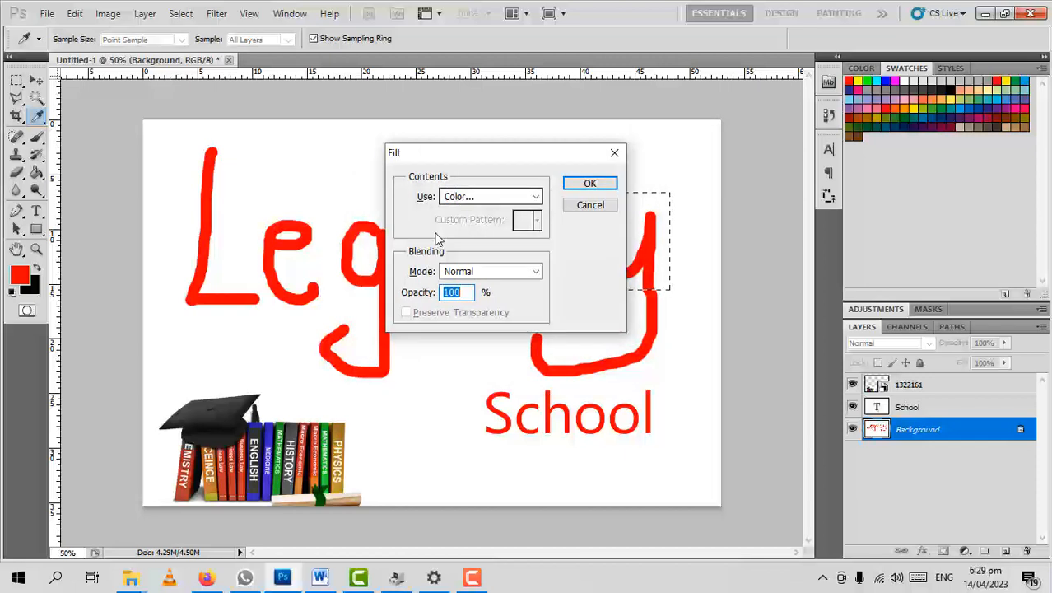
left_click(517, 197)
left_click(491, 243)
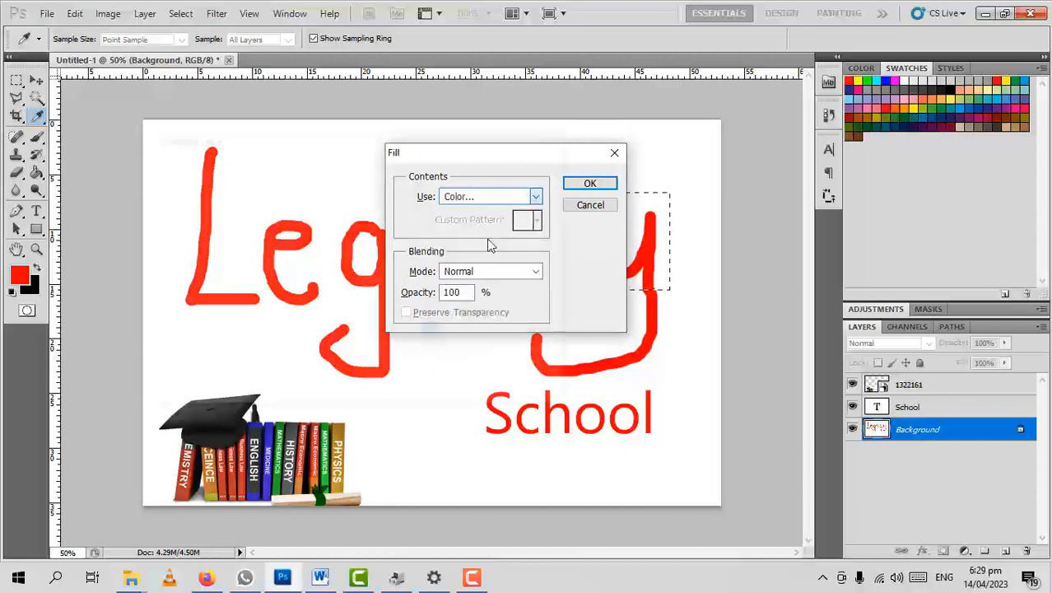
left_click_drag(172, 184, 146, 157)
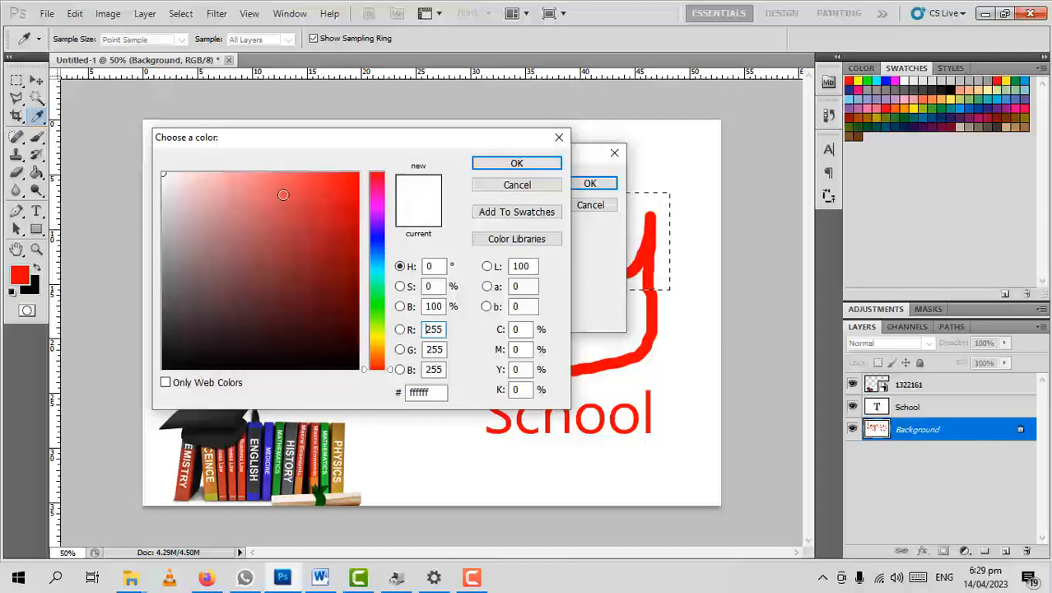
left_click_drag(294, 198, 387, 159)
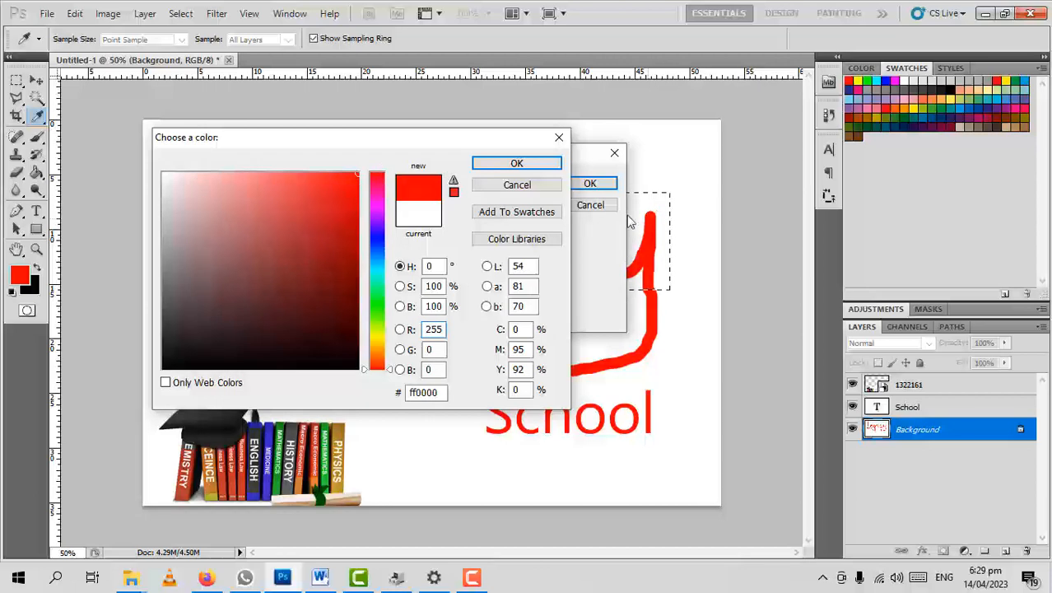
left_click(163, 174)
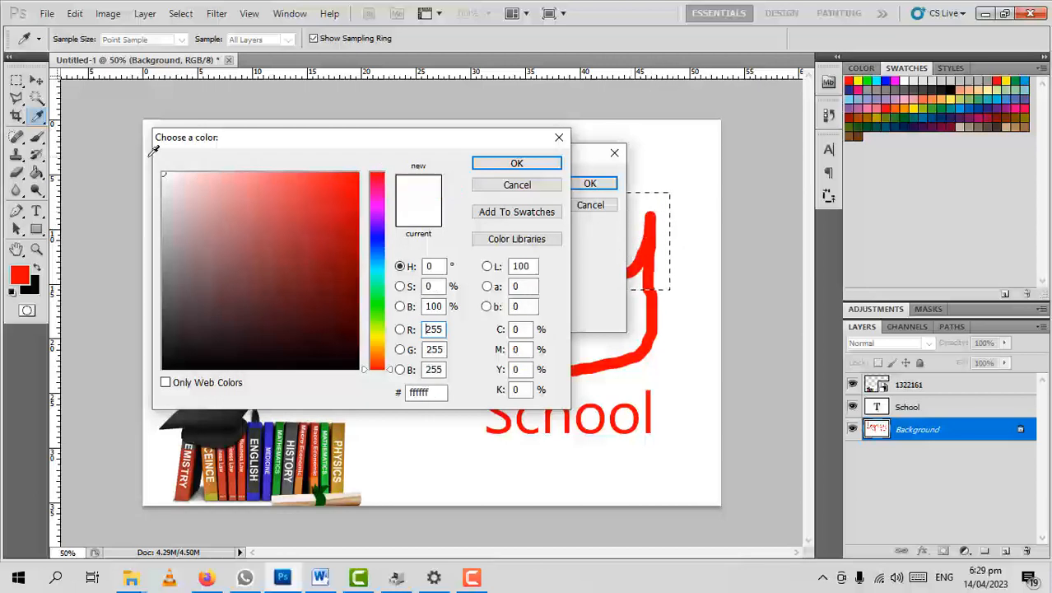
left_click(516, 164)
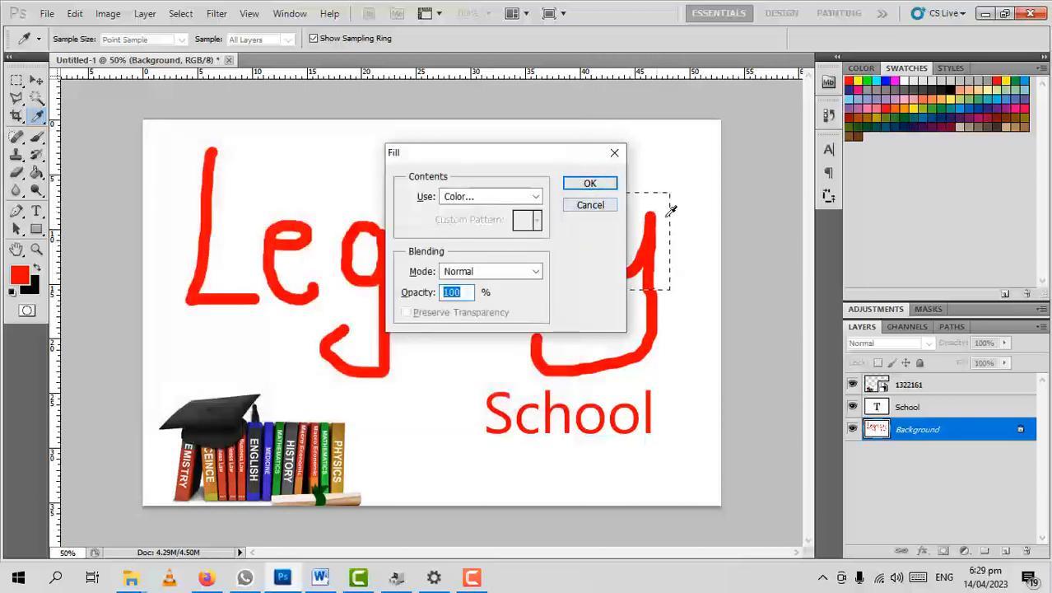
left_click(595, 185)
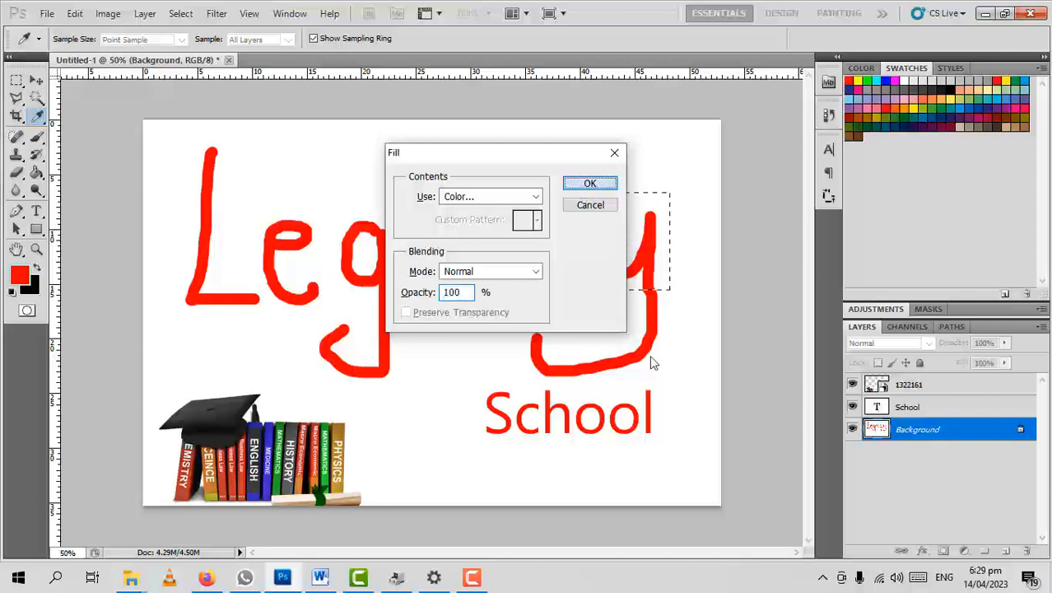
key("b")
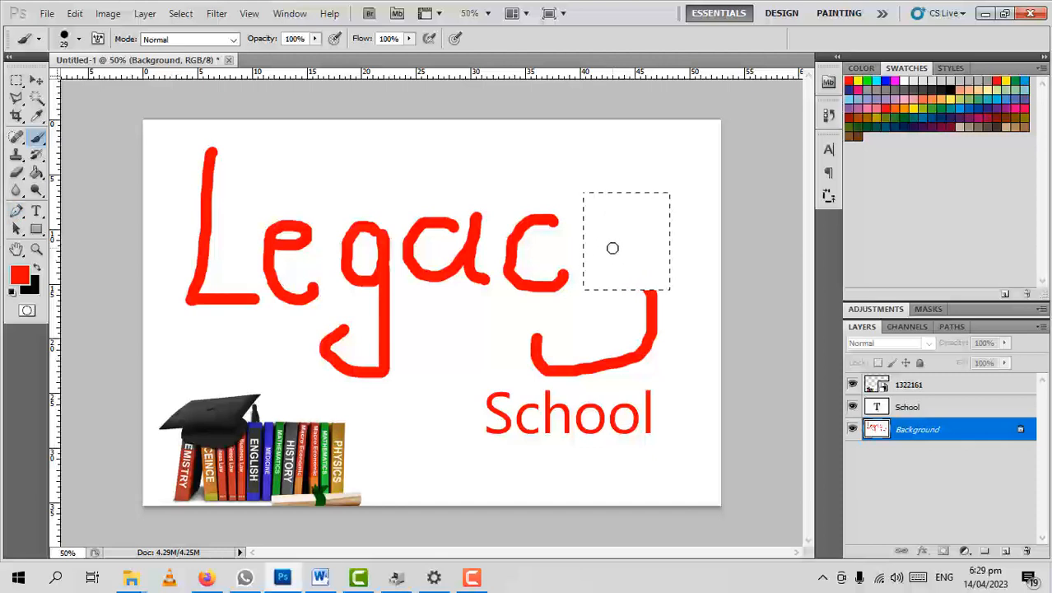
Undo the white fill of the selected area around the "y"
key("ctrl+z")
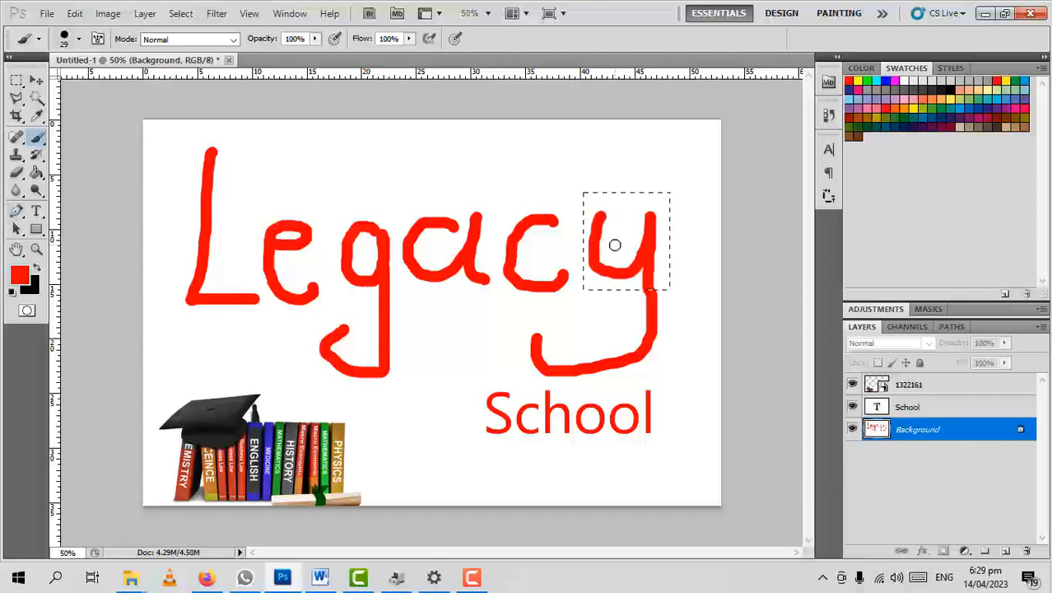
left_click(75, 13)
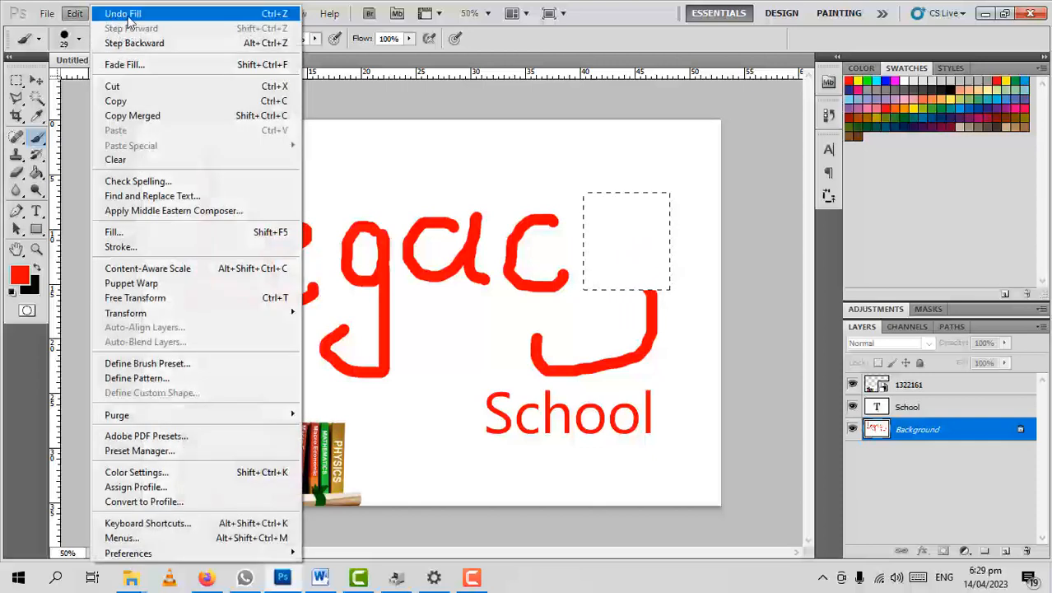
left_click(124, 15)
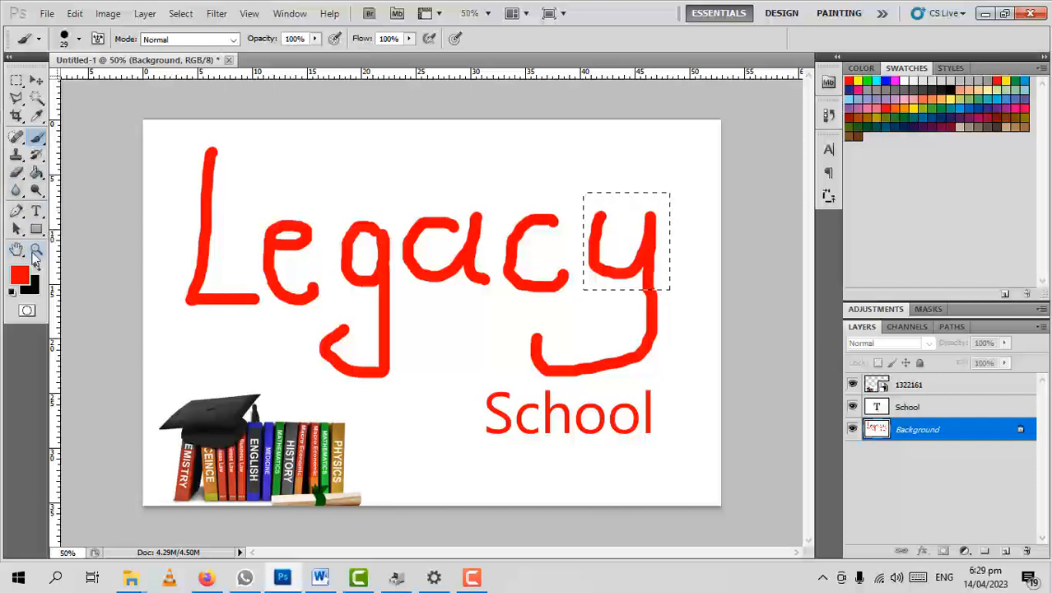
Paint brush strokes in red (ff0000) inside the selection over the upper part of the "y", and undo them
left_click(19, 274)
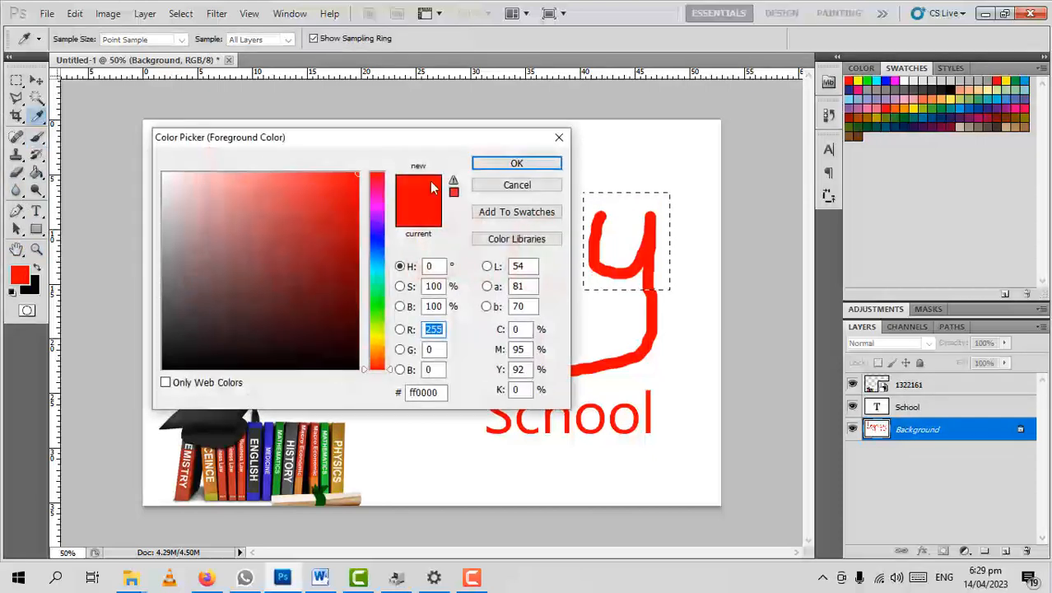
left_click(516, 163)
left_click(36, 137)
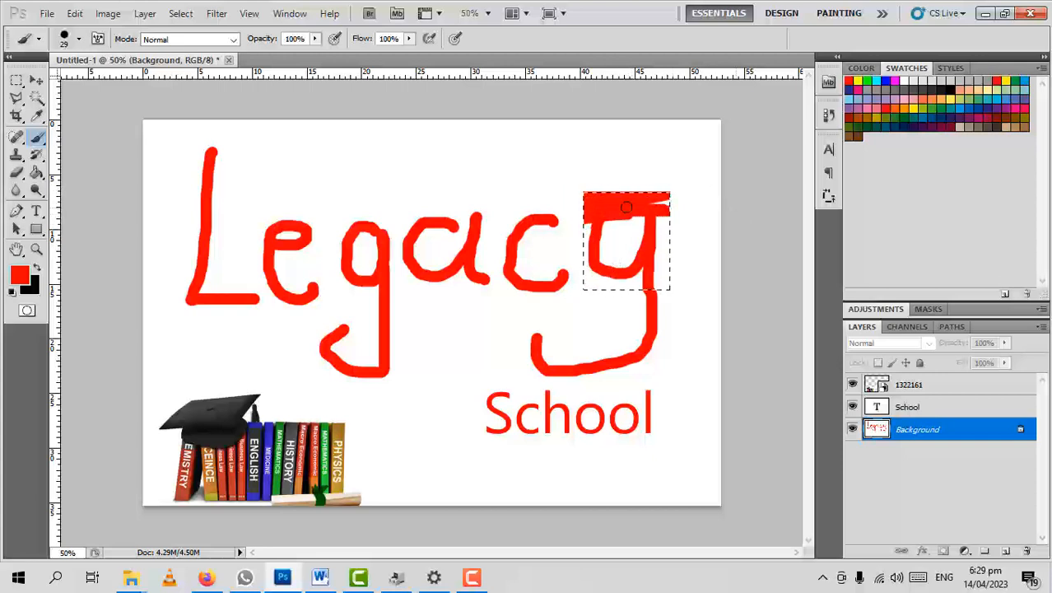
mouse_move(609, 241)
left_mouse_down()
mouse_move(722, 248)
mouse_move(681, 278)
mouse_move(616, 239)
mouse_move(575, 249)
mouse_move(612, 228)
left_mouse_up()
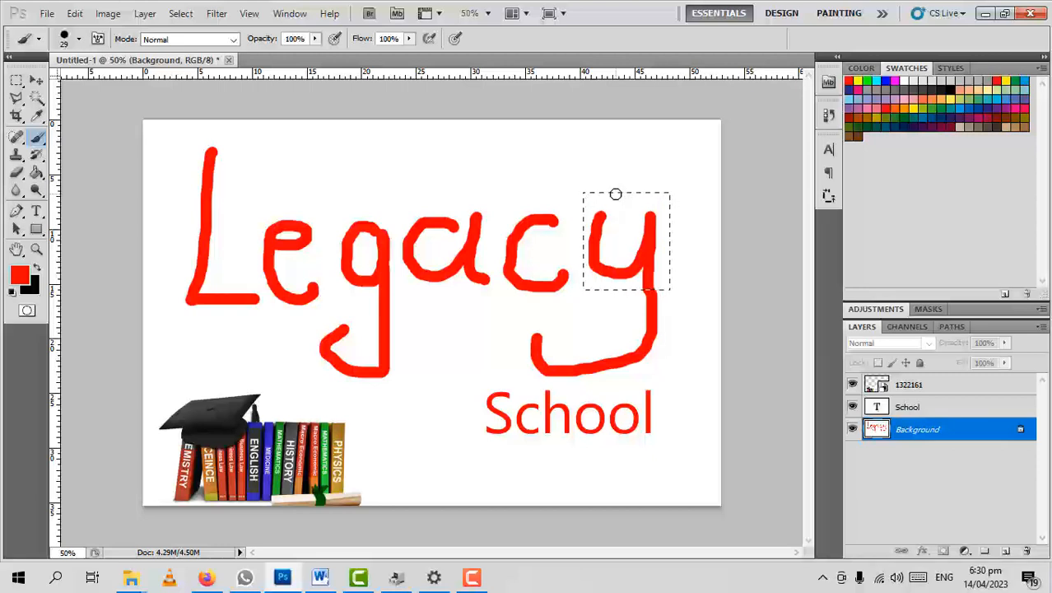
Clear the rectangular selection around the "y" using the Rectangular Marquee tool
left_click(17, 82)
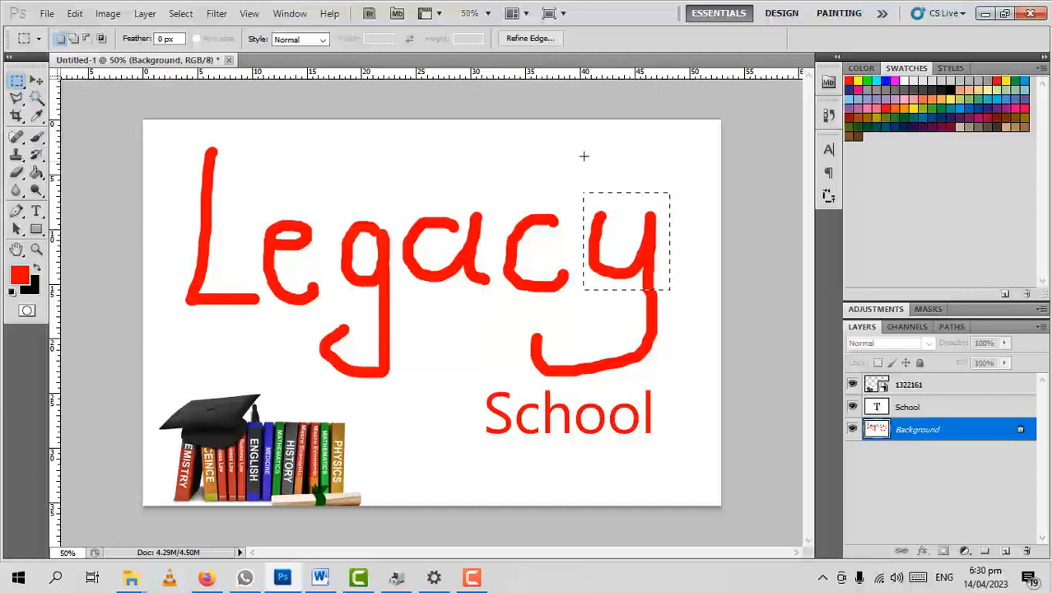
left_click(653, 162)
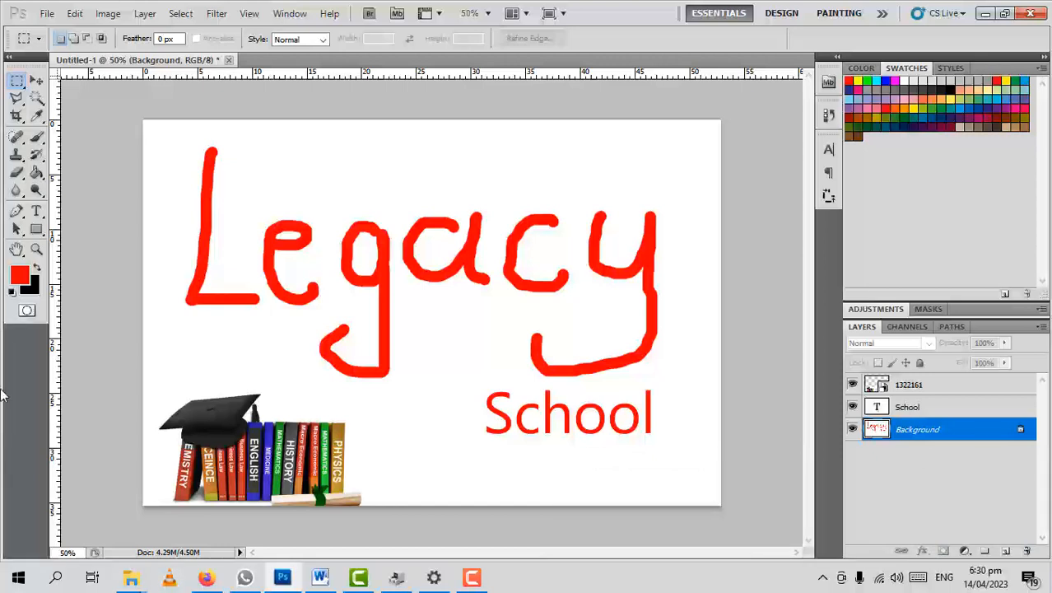
Try painting red brush strokes along the upper and left edges of the canvas, and undo them
left_click(37, 177)
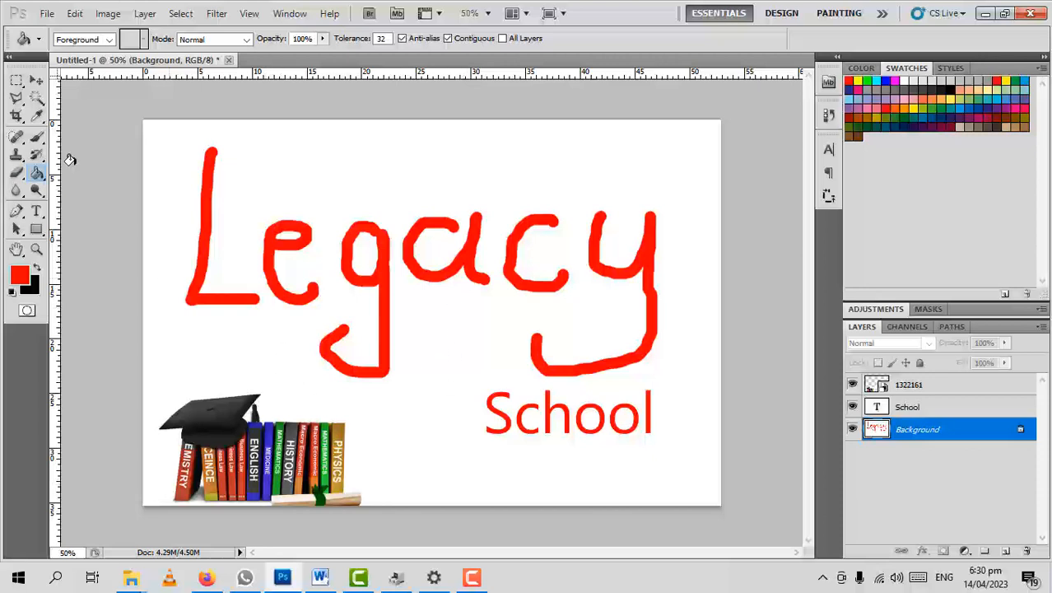
left_click(38, 137)
mouse_move(171, 116)
left_mouse_down()
mouse_move(149, 168)
mouse_move(158, 115)
mouse_move(166, 201)
mouse_move(155, 230)
mouse_move(166, 148)
mouse_move(168, 175)
mouse_move(238, 129)
mouse_move(463, 137)
mouse_move(711, 131)
mouse_move(145, 124)
mouse_move(210, 135)
mouse_move(500, 119)
mouse_move(714, 128)
mouse_move(612, 141)
mouse_move(352, 126)
left_mouse_up()
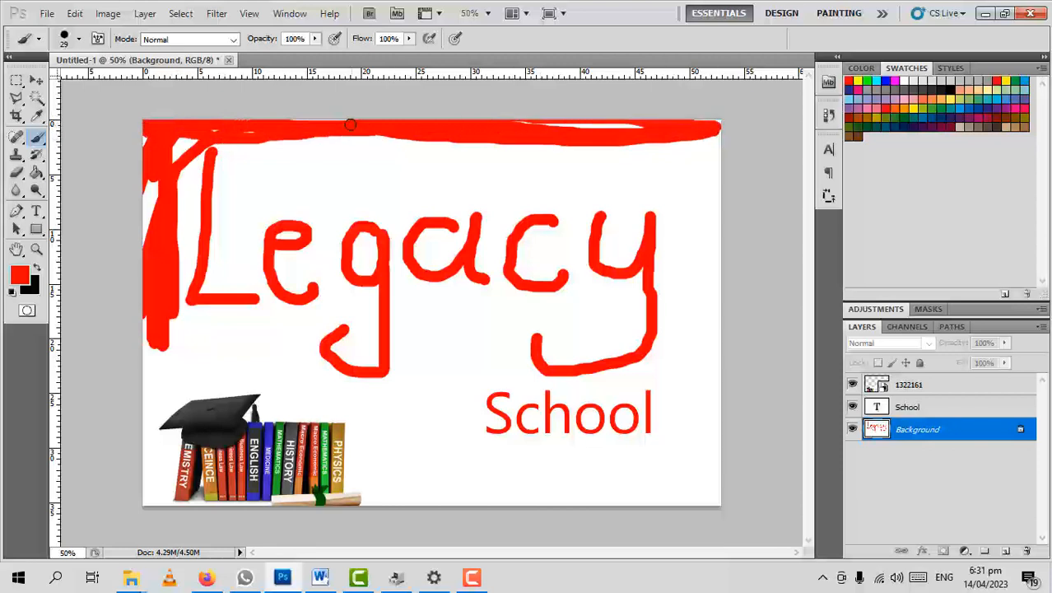
key("ctrl+z")
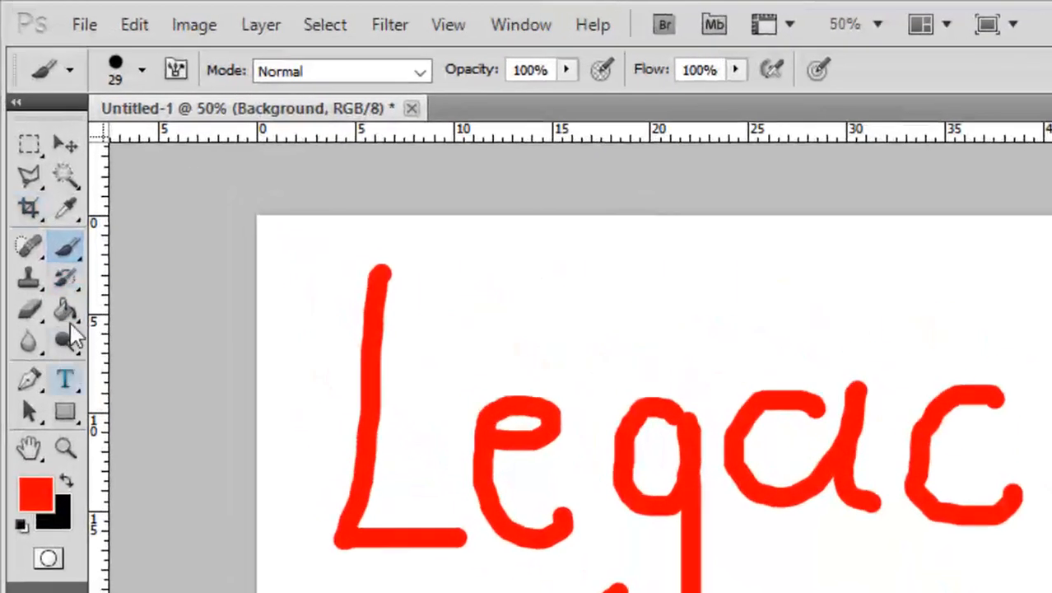
Fill the white background with yellow using the Paint Bucket, including the enclosed areas inside the "g" and the "e"
left_click(58, 280)
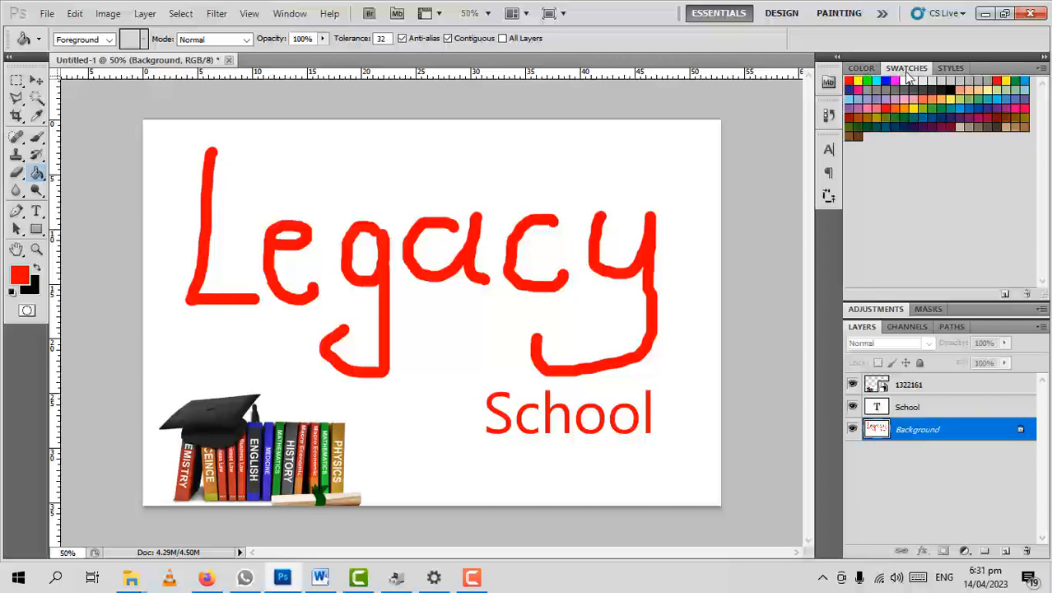
left_click(858, 80)
left_click(567, 145)
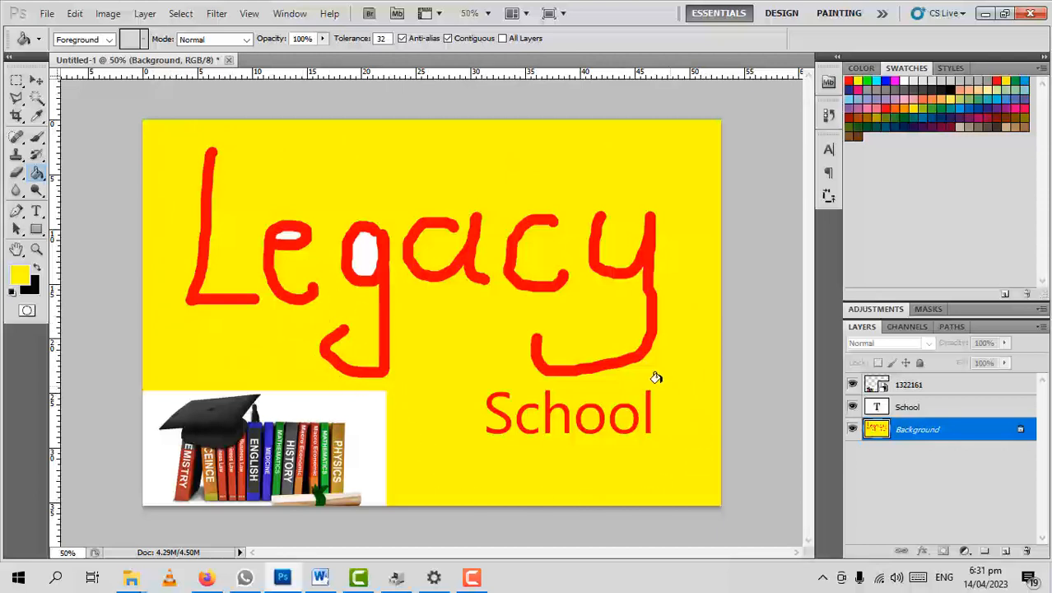
left_click(361, 247)
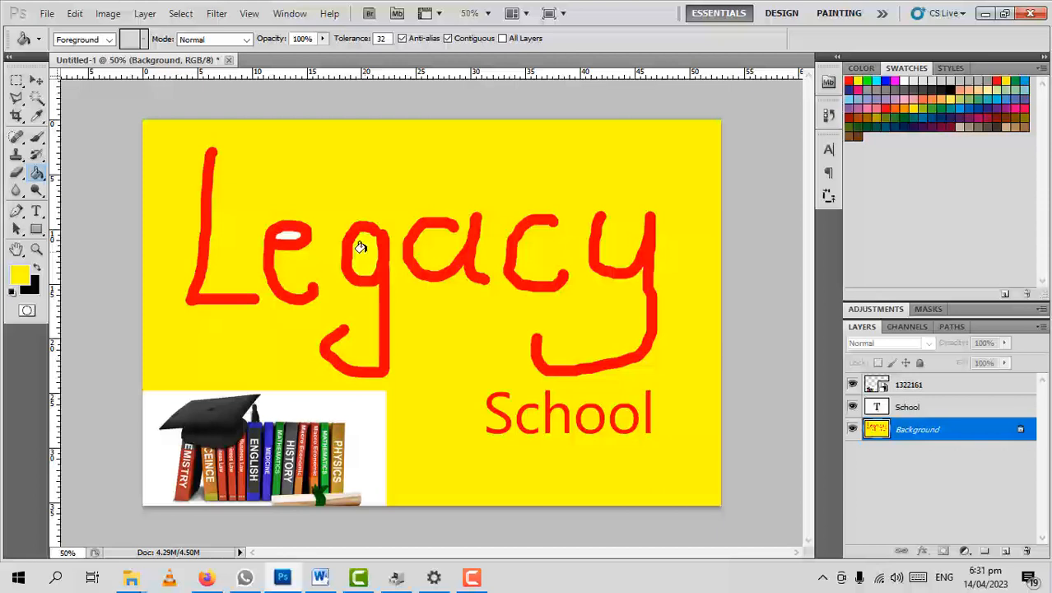
left_click(283, 234)
On the Background layer, draw a yellow crescent moon outline custom shape over the "y", and undo it
left_click(945, 394)
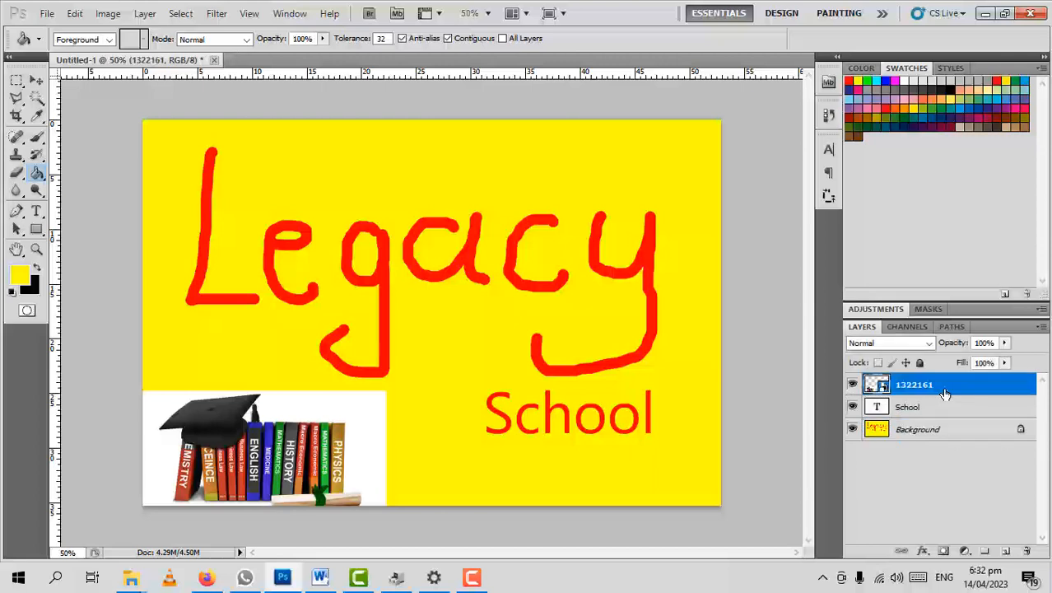
left_click(908, 432)
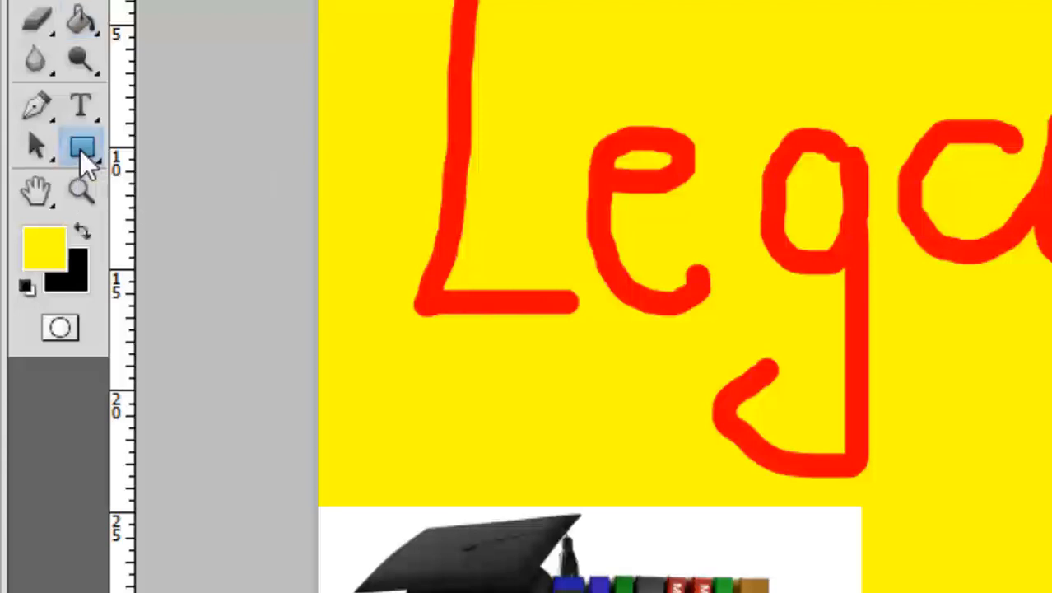
left_click(80, 149)
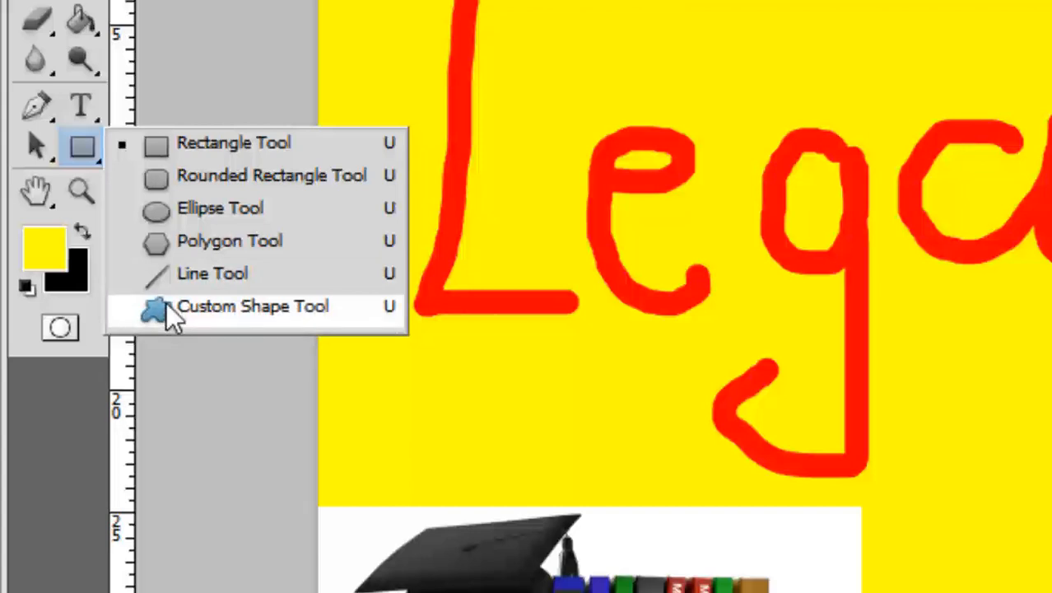
left_click(245, 312)
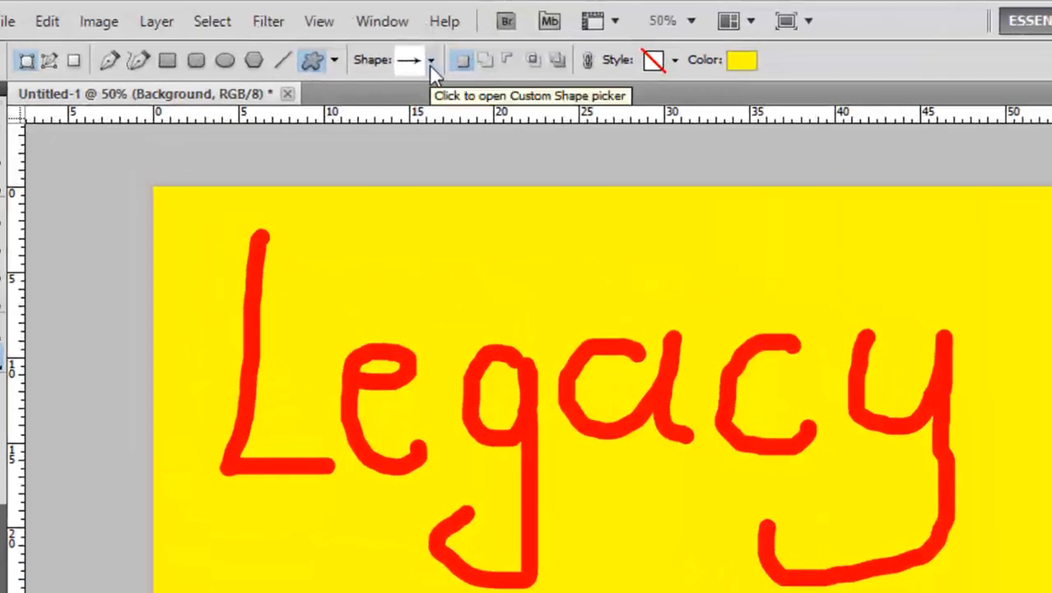
left_click(431, 63)
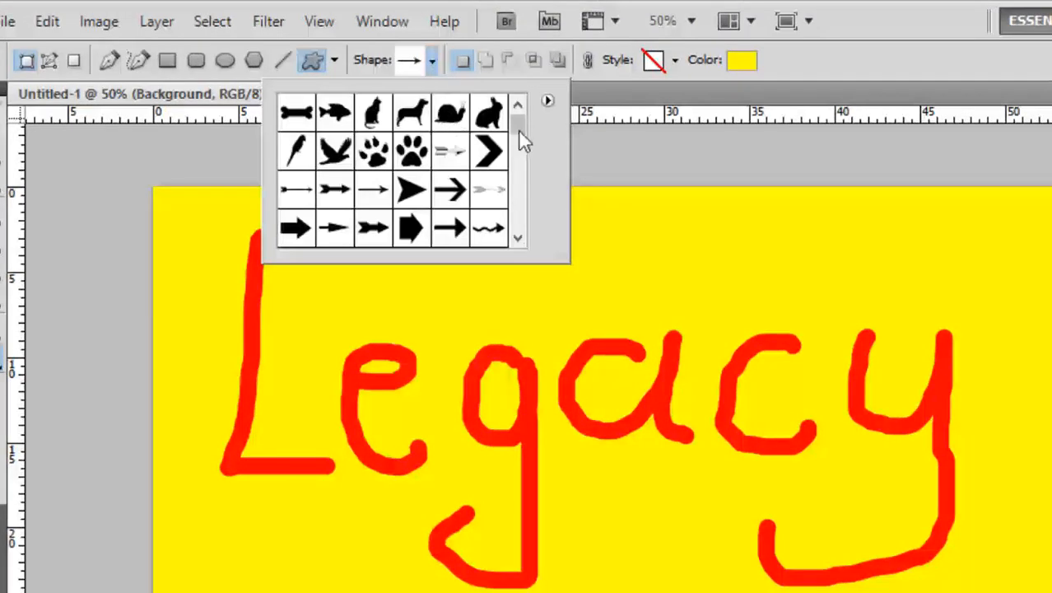
left_click_drag(520, 130, 517, 191)
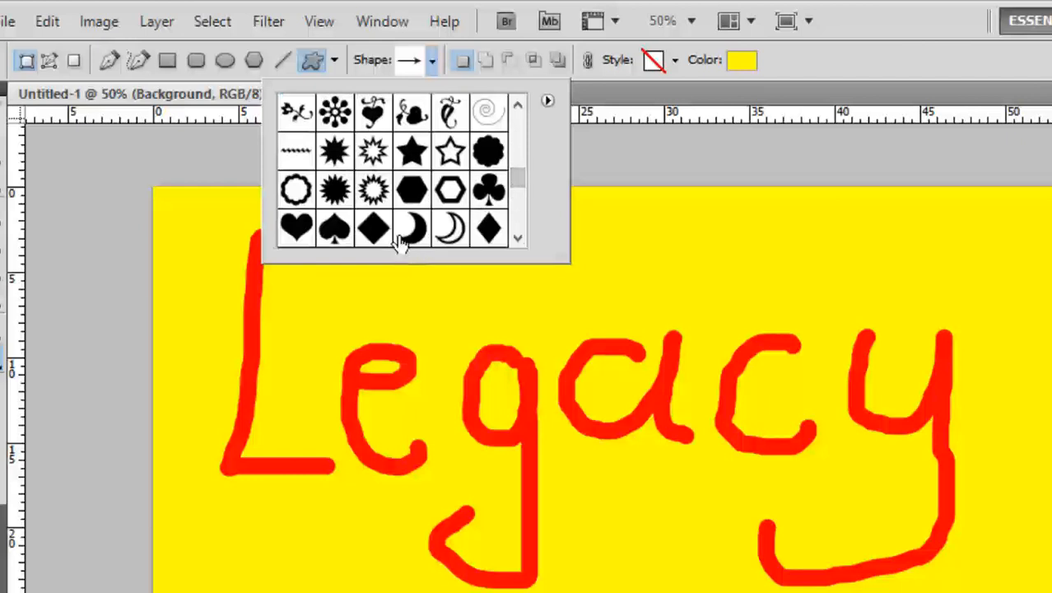
left_click(446, 233)
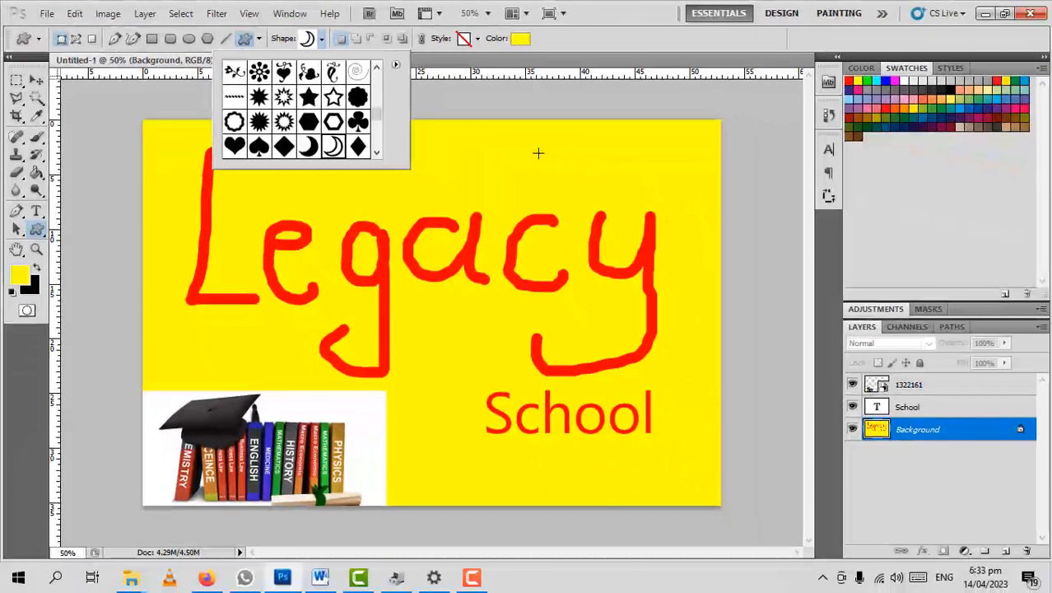
left_click(770, 239)
left_click_drag(539, 154, 686, 364)
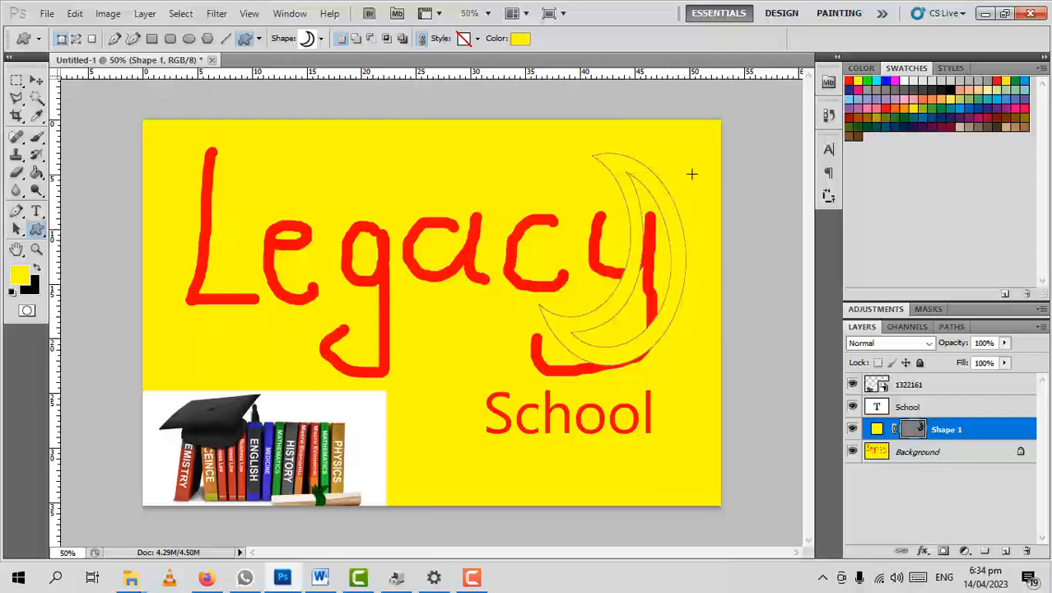
left_click(74, 14)
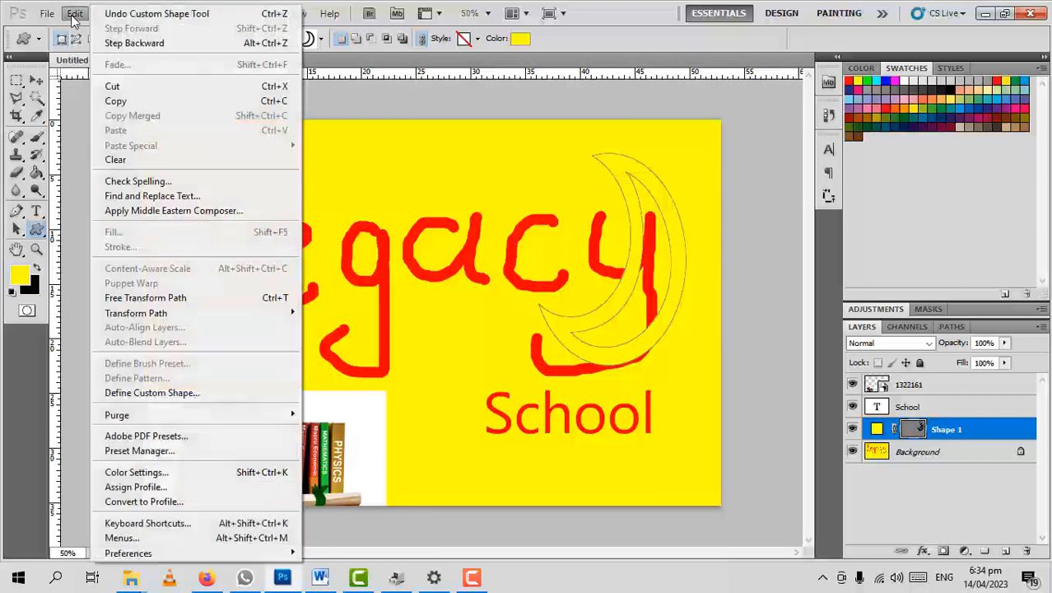
left_click(133, 14)
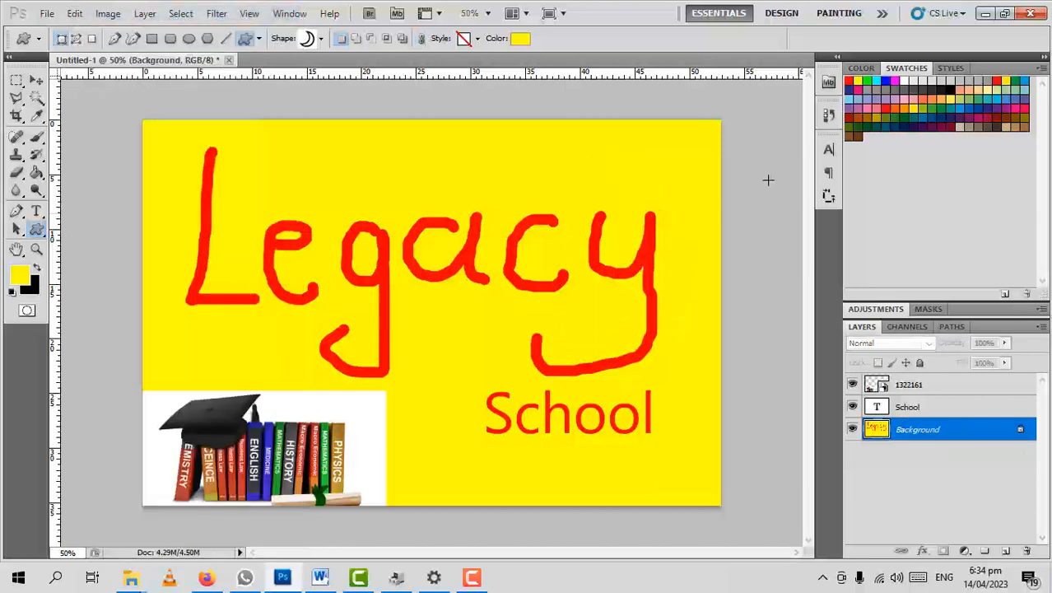
Draw a red crescent moon outline custom shape over the "School" text and the tail of the "y"
left_click(853, 81)
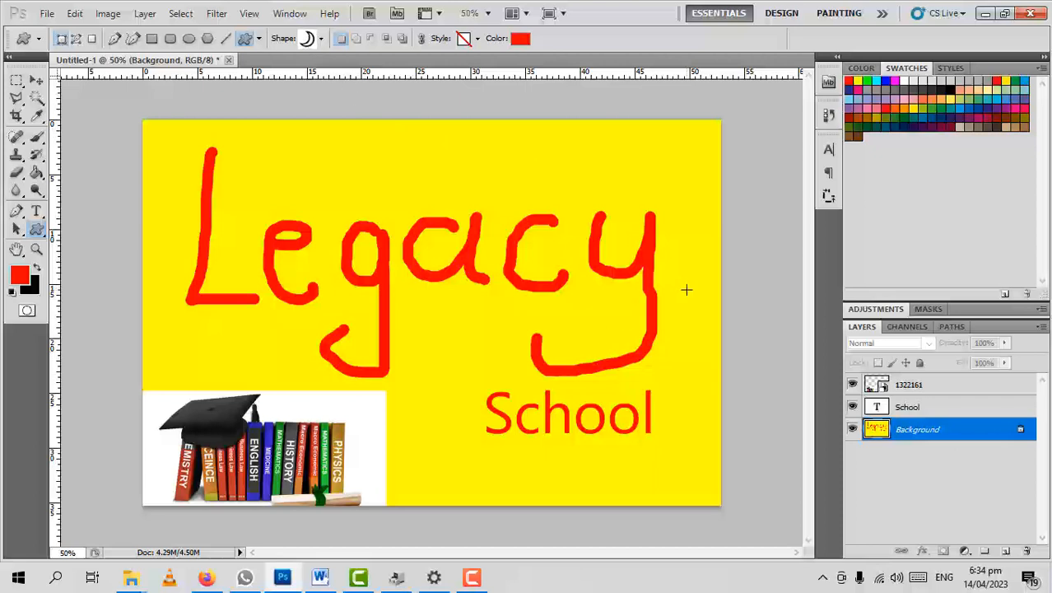
left_click_drag(687, 290, 504, 500)
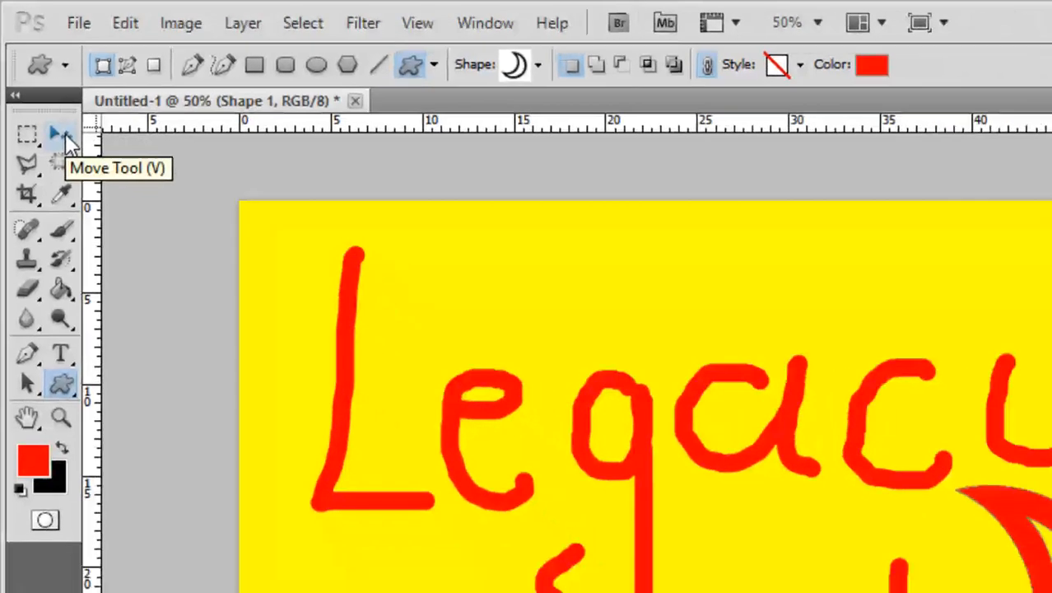
Move the red crescent around the canvas, and step back until both the moves and the shape are undone
left_click(71, 156)
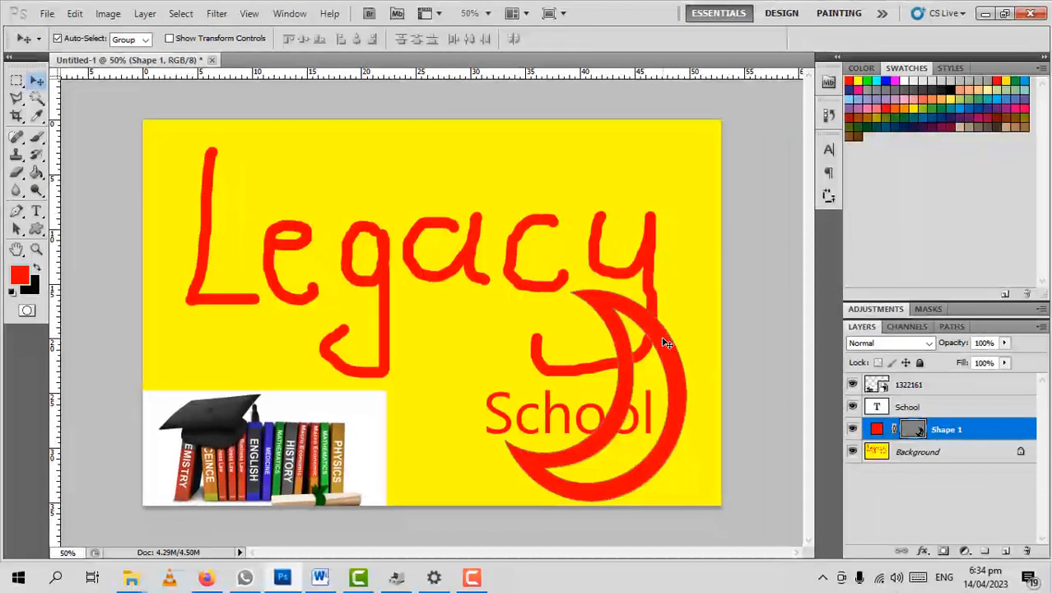
left_click_drag(667, 343, 259, 172)
left_click_drag(336, 189, 589, 282)
key("ctrl+alt+z")
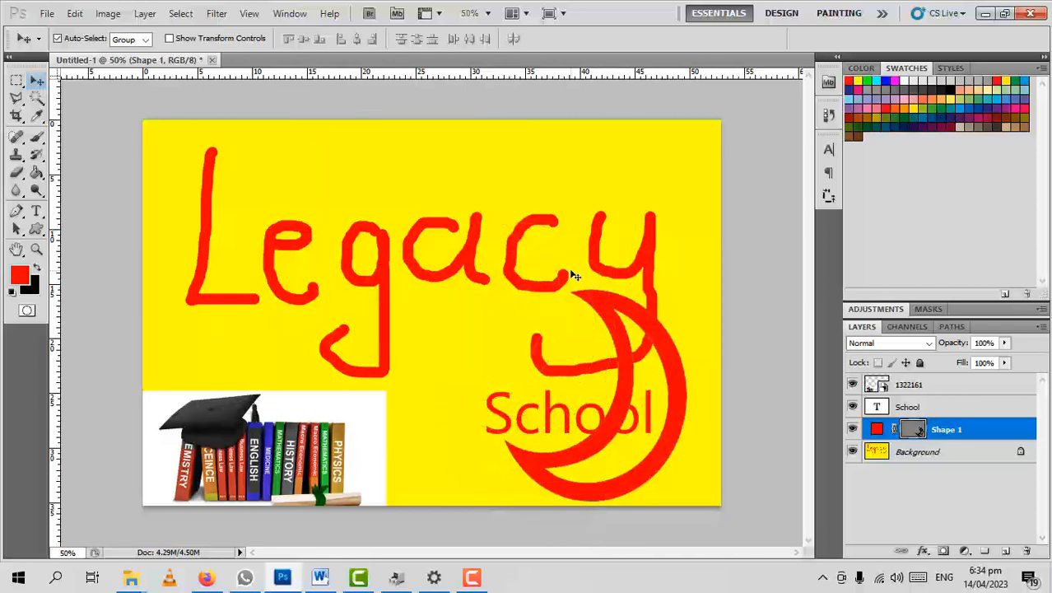
key("ctrl+alt+z")
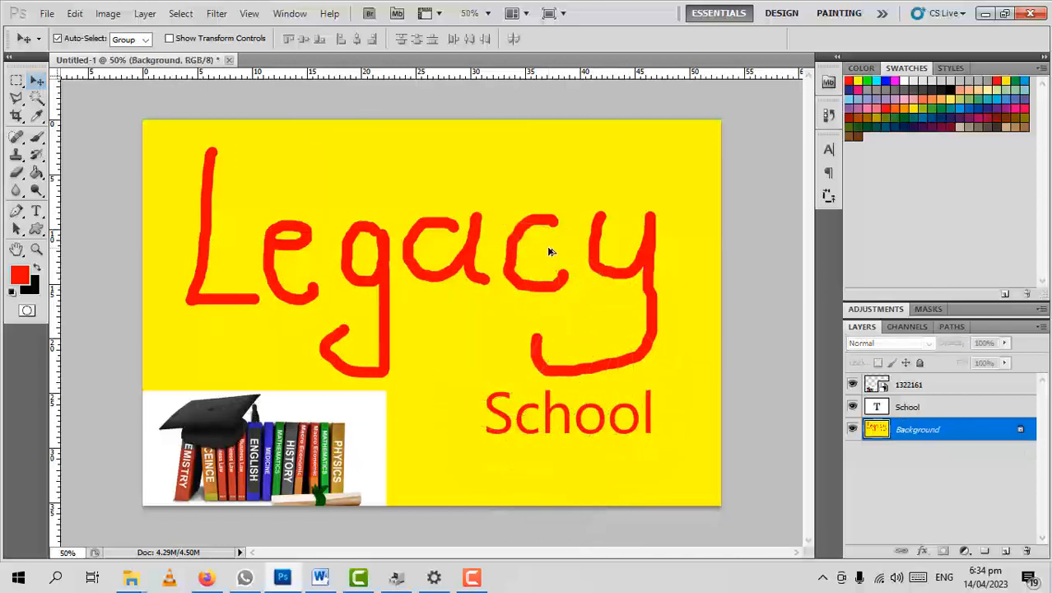
Draw a small red floral ornament above the "c" of "Legacy" with the Custom Shape tool
left_click(35, 232)
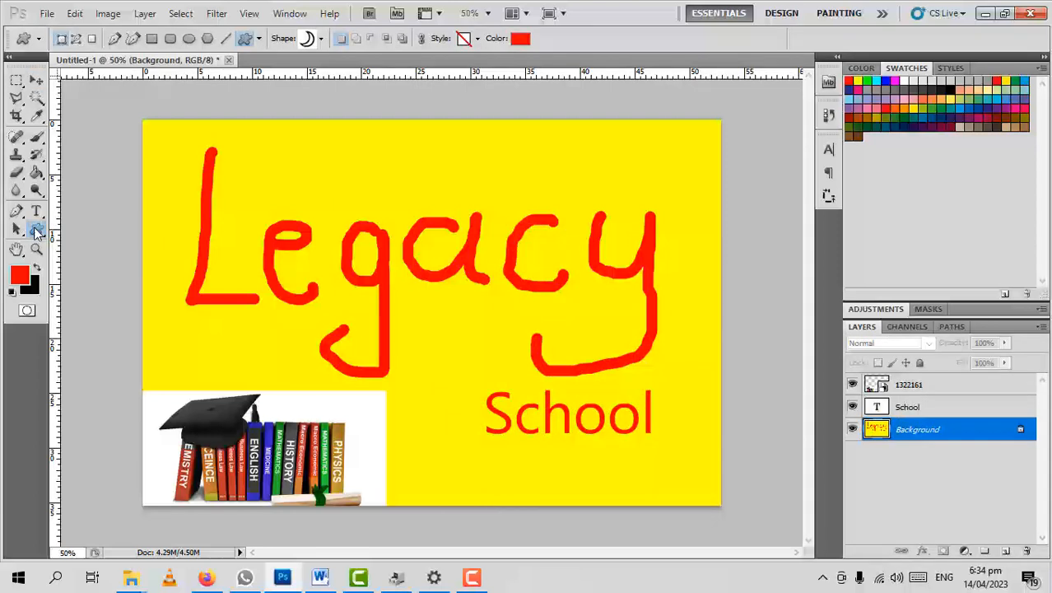
right_click(36, 231)
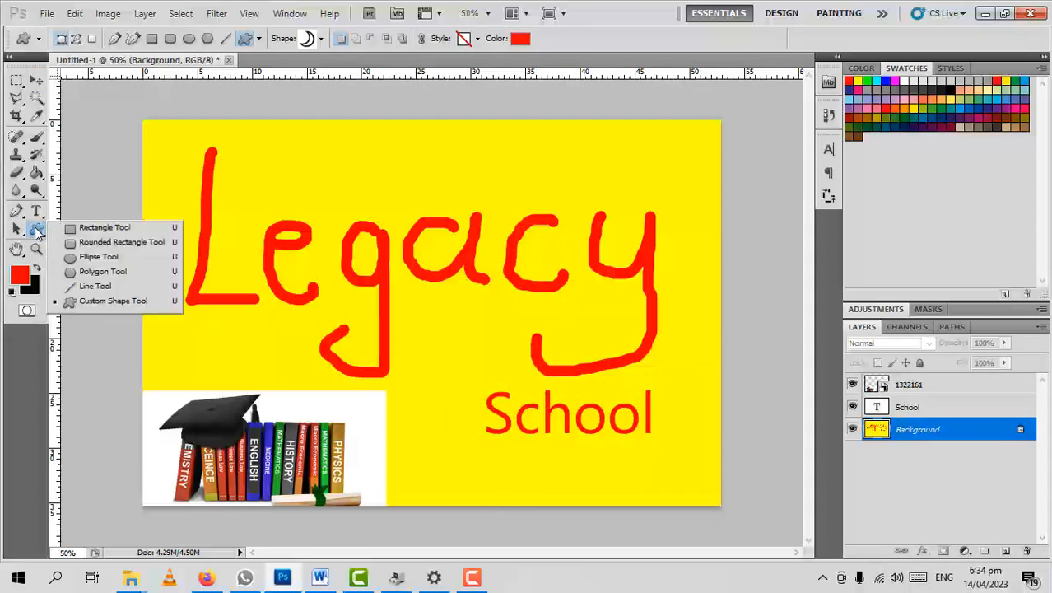
left_click(106, 301)
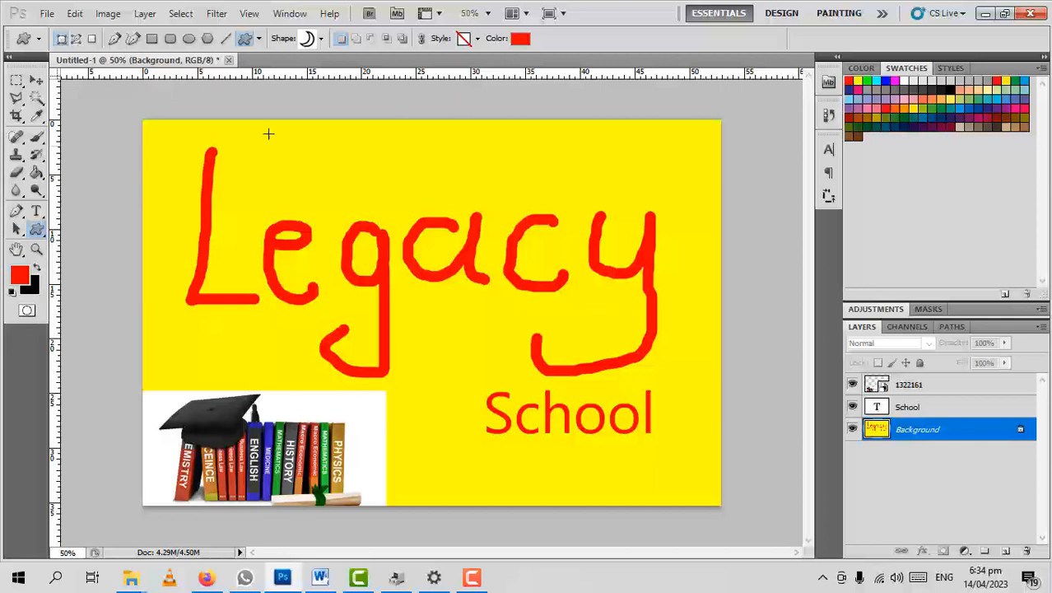
left_click(321, 40)
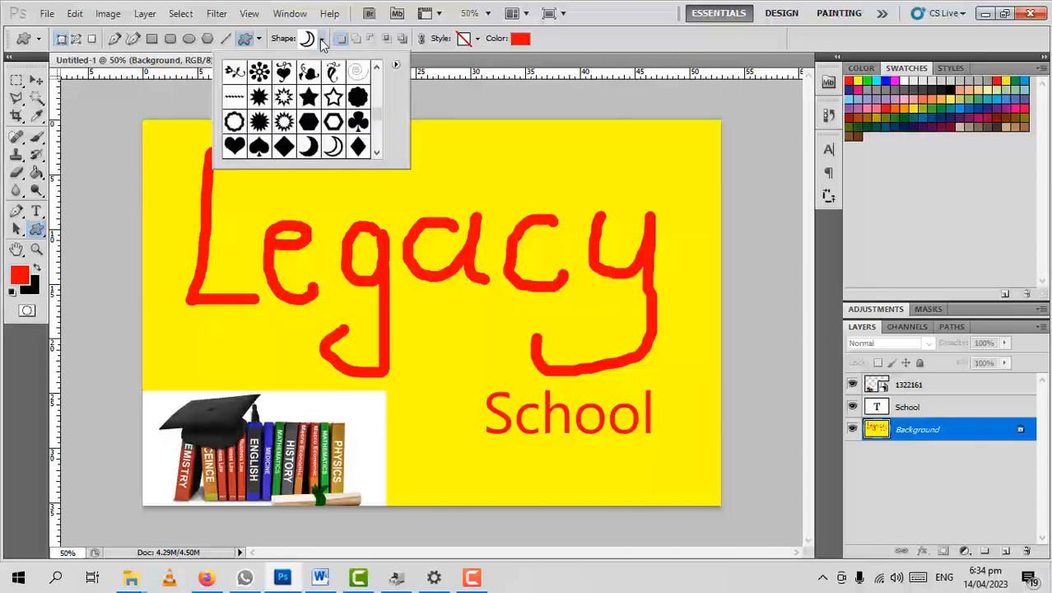
left_click(332, 75)
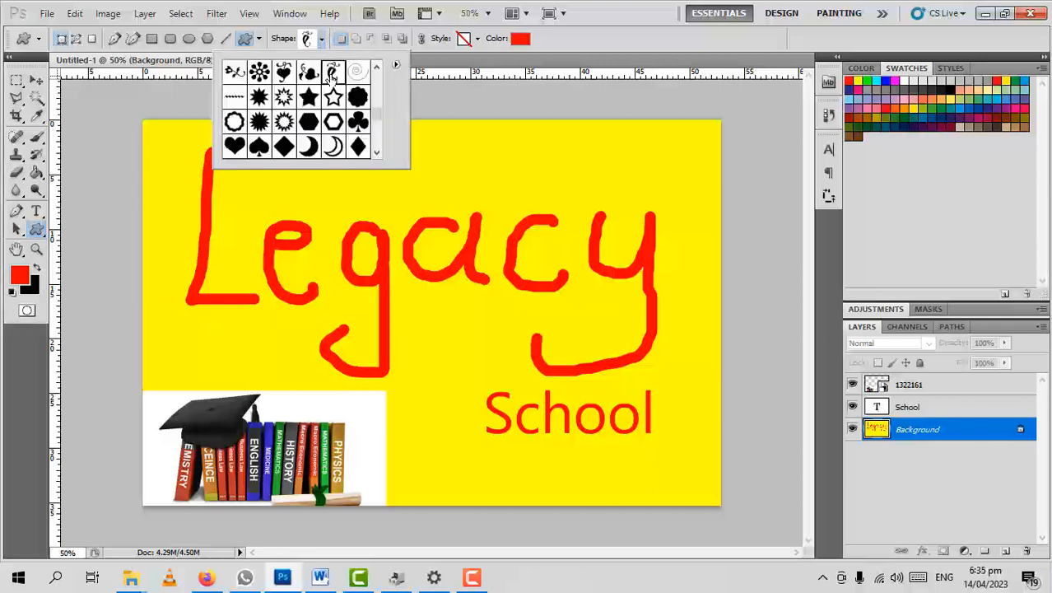
left_click(527, 131)
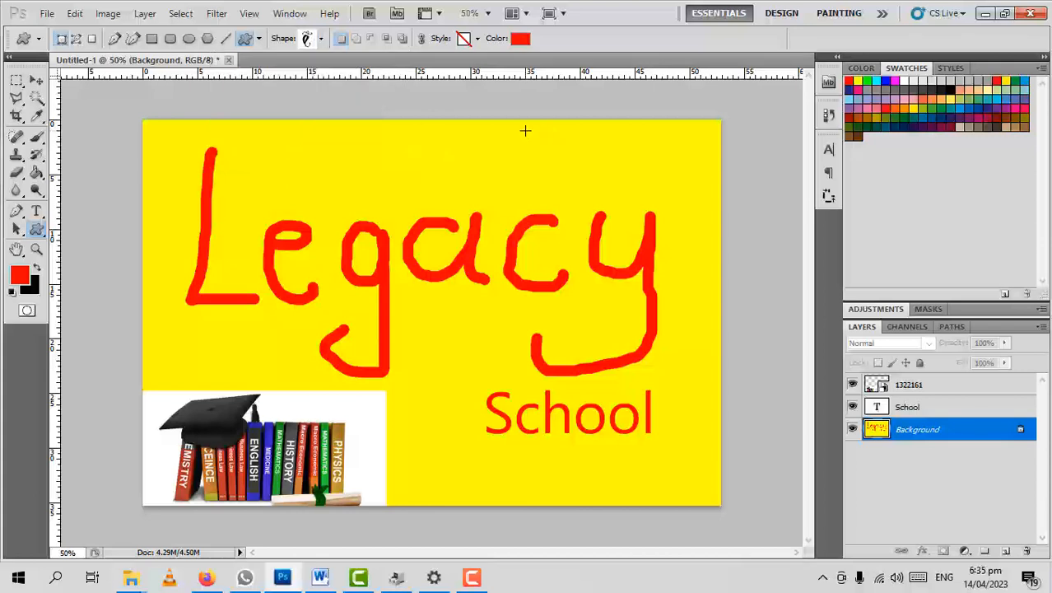
left_click_drag(532, 140, 583, 207)
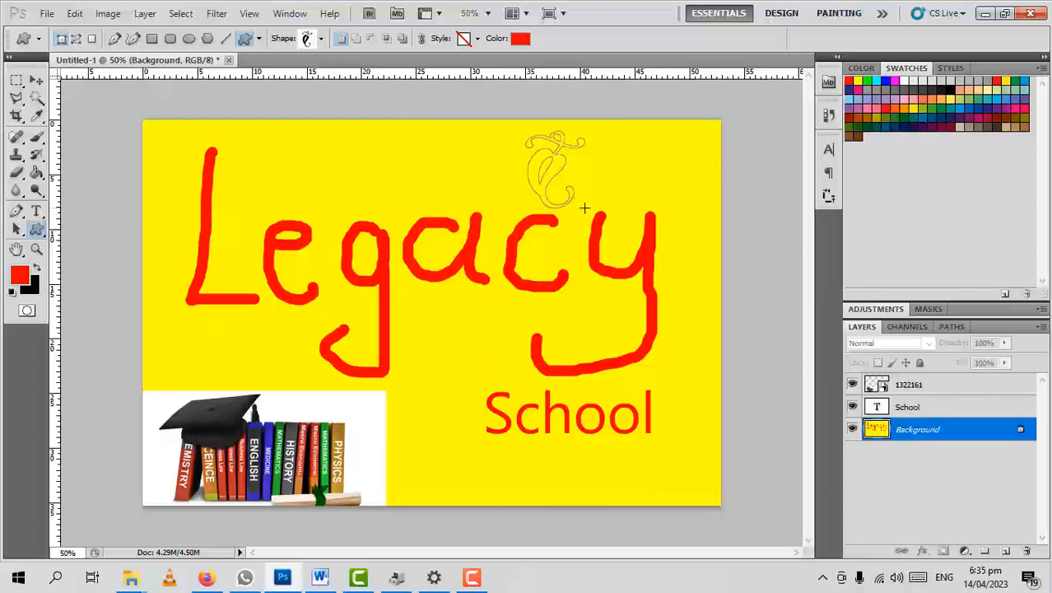
left_click_drag(584, 207, 584, 208)
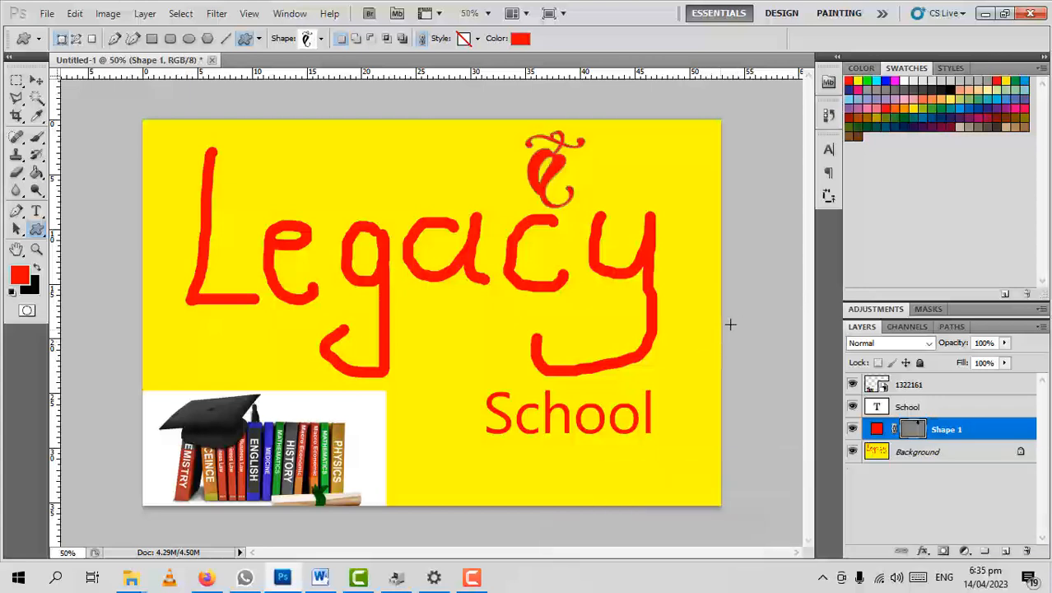
Step backward through the edit history until the ornament, yellow fill, picture, text and painted "Legacy" are undone and the canvas is blank
key("ctrl+alt+z")
key("ctrl+alt+z")
key("ctrl+alt+z")
key("ctrl+alt+z")
key("ctrl+alt+z")
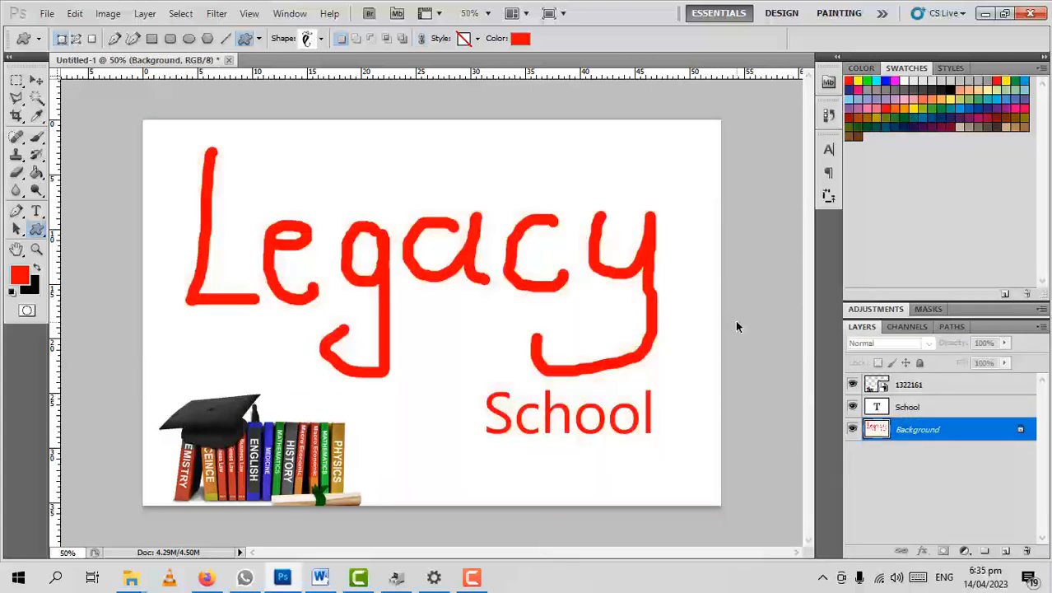
key("ctrl+alt+z")
key("ctrl+alt+z")
key("ctrl+alt+z")
key("ctrl+alt+z")
key("ctrl+alt+z")
key("ctrl+alt+z")
key("ctrl+alt+z")
key("ctrl+alt+z")
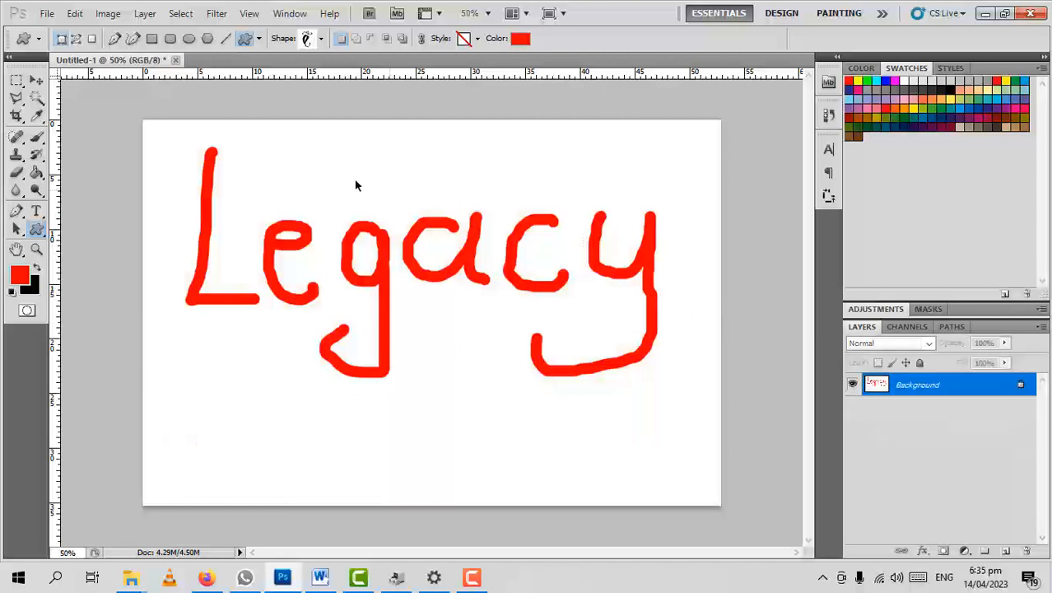
key("ctrl+alt+z")
key("ctrl+alt+z")
key("ctrl+alt+z")
key("ctrl+alt+z")
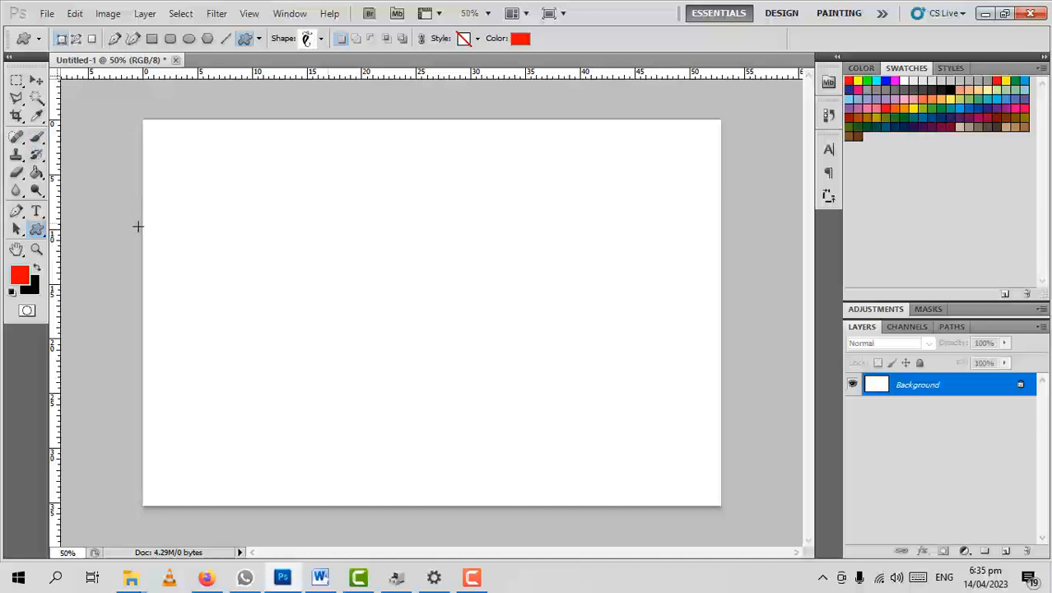
Paint large freehand red loops across the blank canvas with the 29-pixel brush
left_click(37, 137)
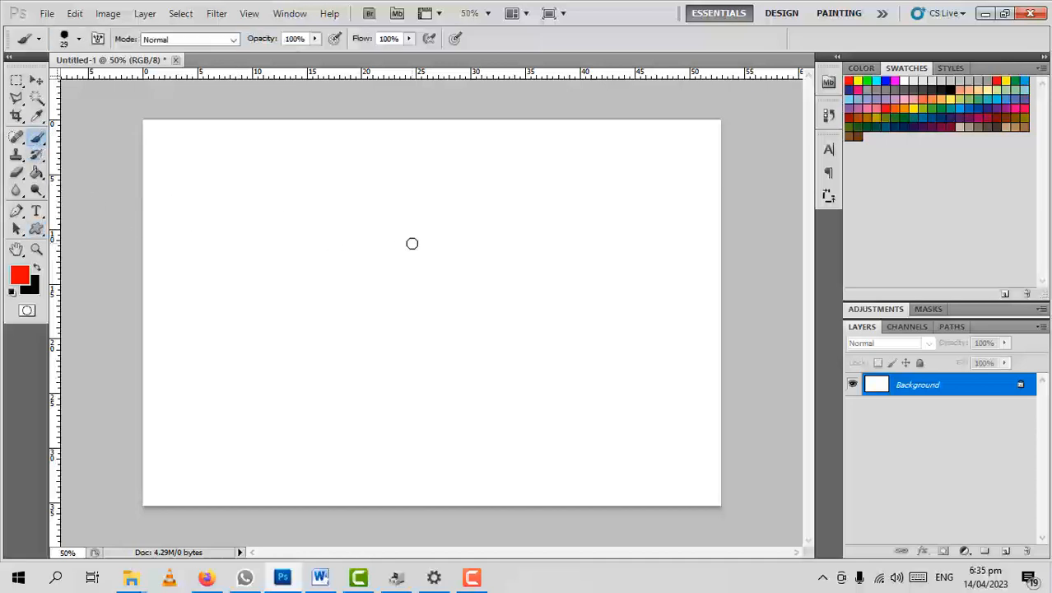
left_click_drag(443, 250, 237, 339)
mouse_move(360, 352)
left_mouse_down()
mouse_move(491, 357)
mouse_move(458, 418)
mouse_move(647, 162)
mouse_move(388, 207)
mouse_move(218, 315)
mouse_move(200, 440)
mouse_move(308, 408)
left_mouse_up()
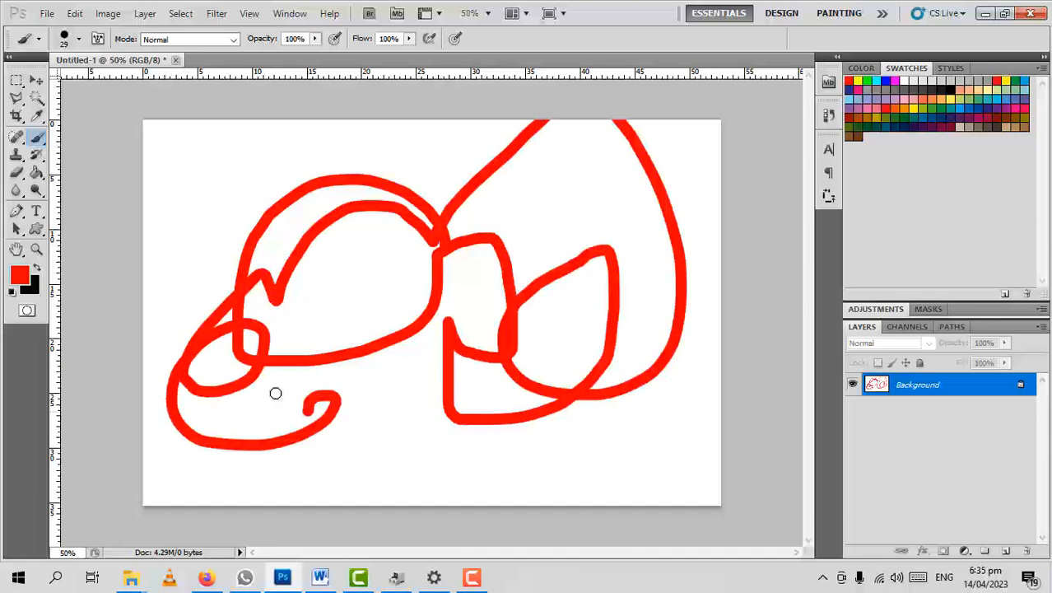
Make a rectangular marquee selection over the upper-left part of the red loops
left_click(16, 80)
left_click_drag(189, 170, 403, 324)
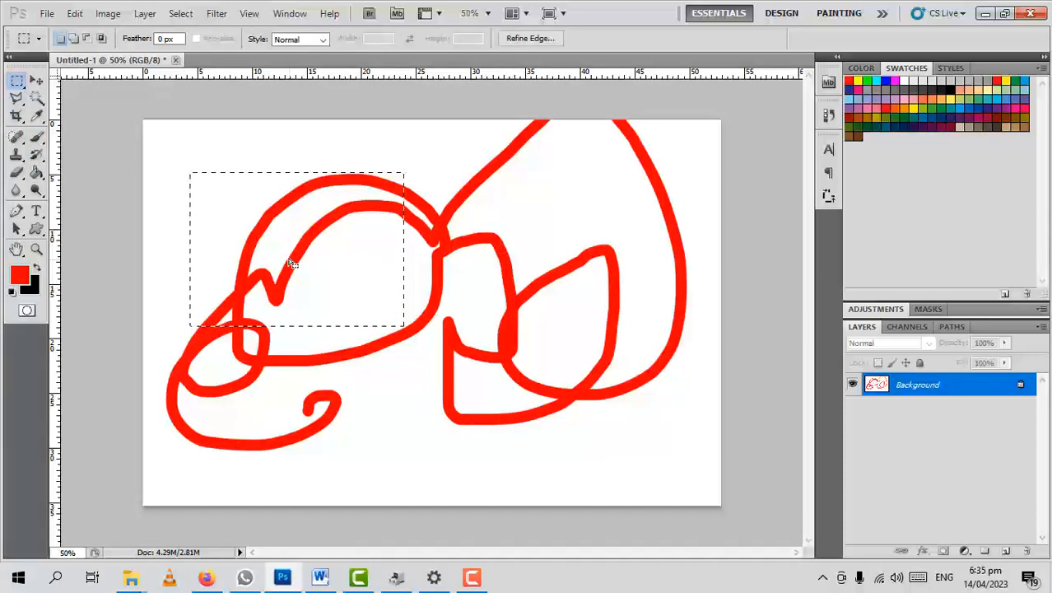
Move the rectangular marquee selection to the middle of the canvas, over the junction of the red loops
left_click_drag(277, 255, 449, 273)
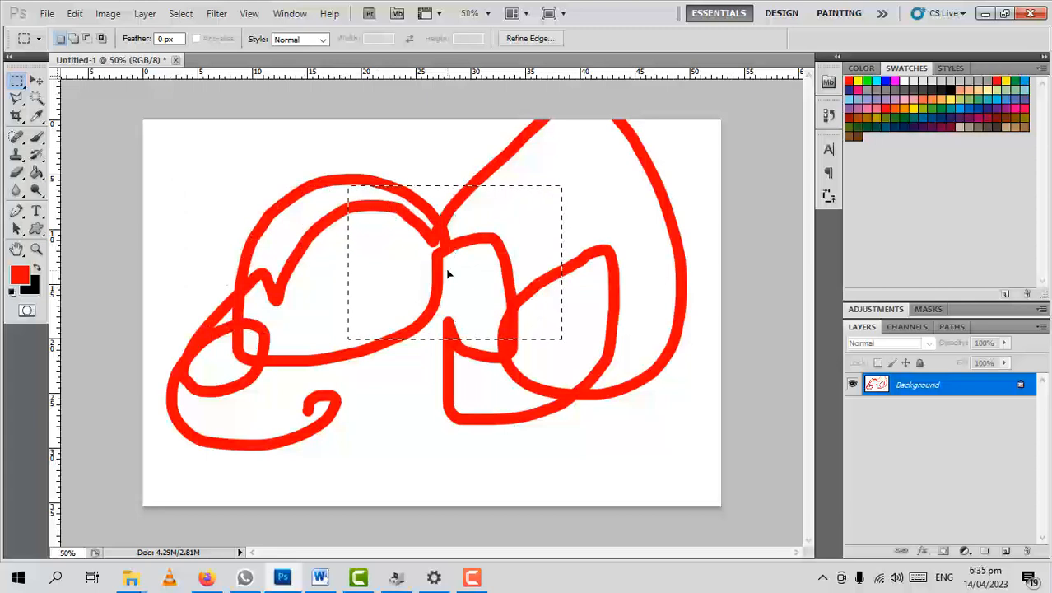
Add the red 150 pt text "skhflksajhlksjhl" and place it in the canvas's lower-right area
left_click(37, 212)
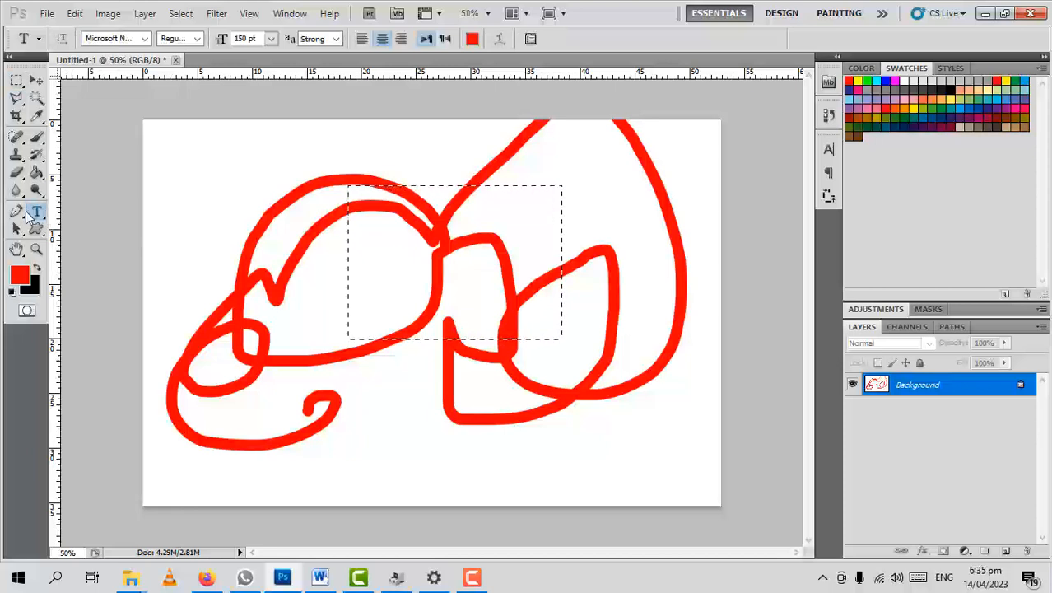
left_click(174, 181)
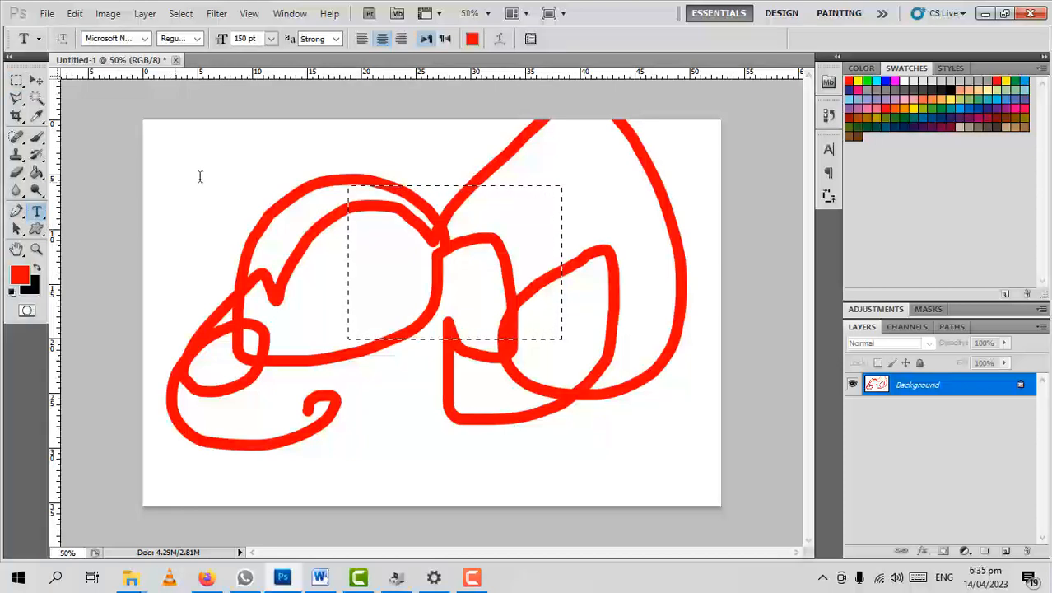
type("ajkhflksajhlksihl")
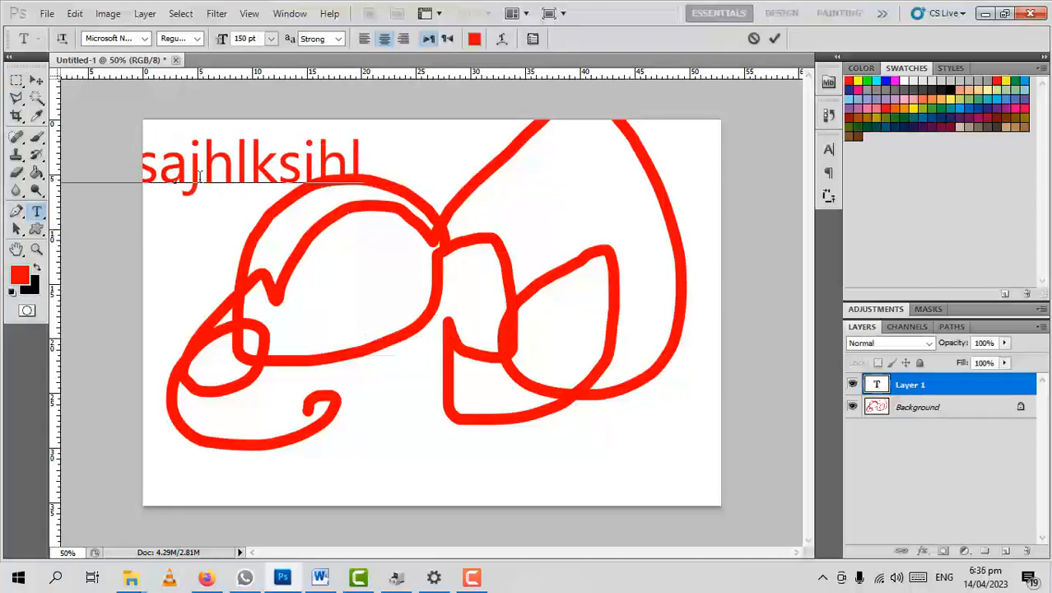
left_click_drag(200, 238, 543, 538)
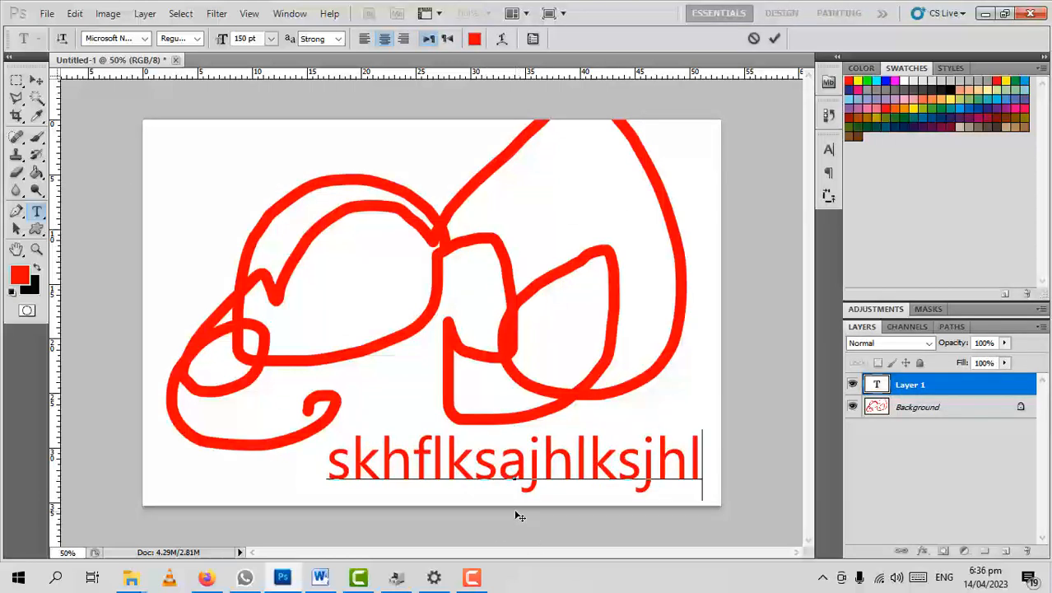
Try to bring Animated-Flag-Sudan.gif from the Pictures folder into the document, and cancel the uncommitted text
left_click(986, 13)
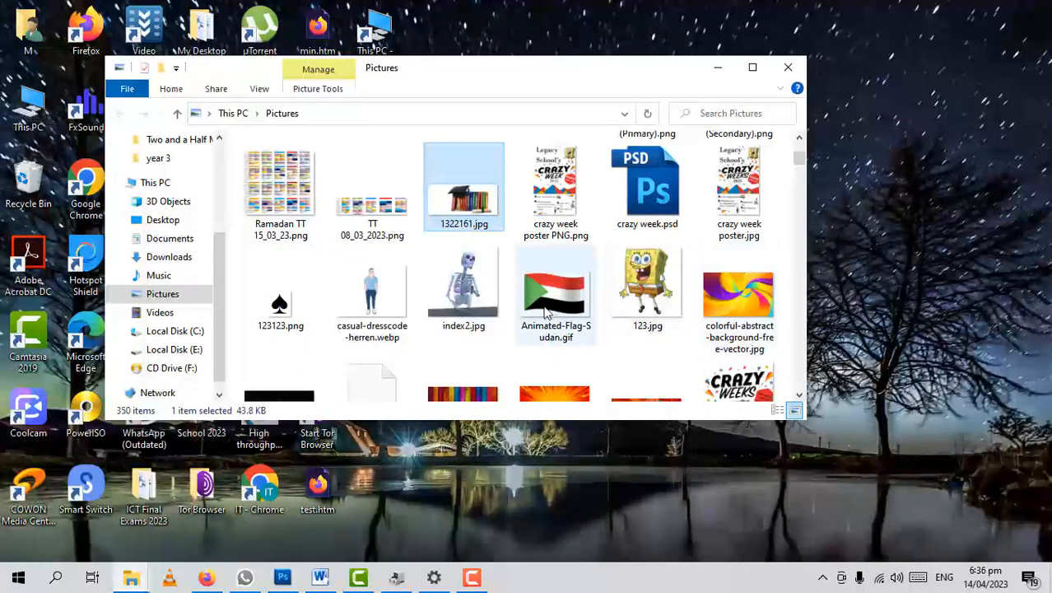
left_click_drag(556, 298, 502, 302)
left_click(755, 38)
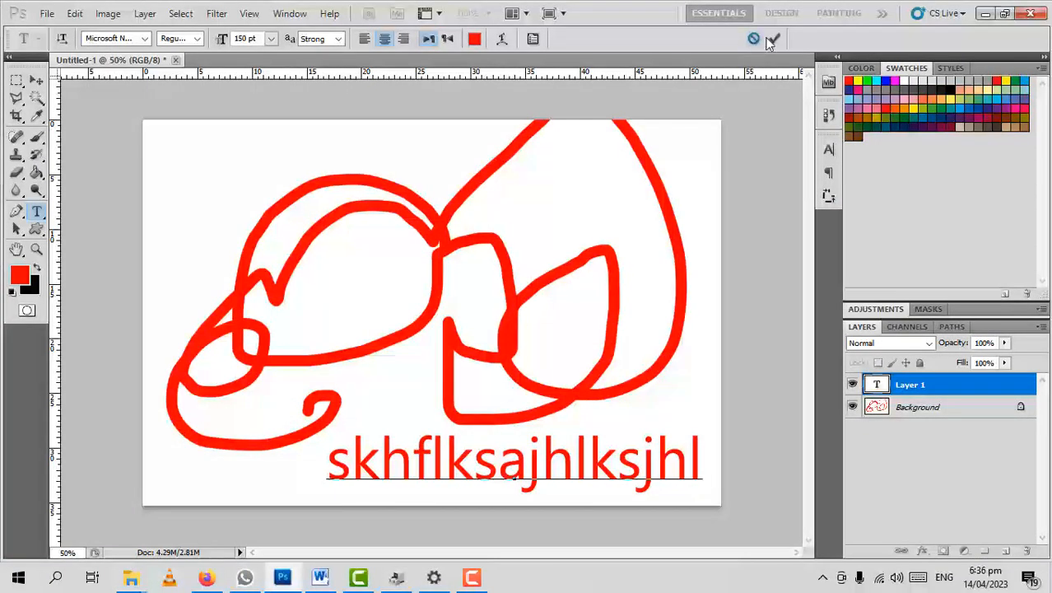
left_click(755, 39)
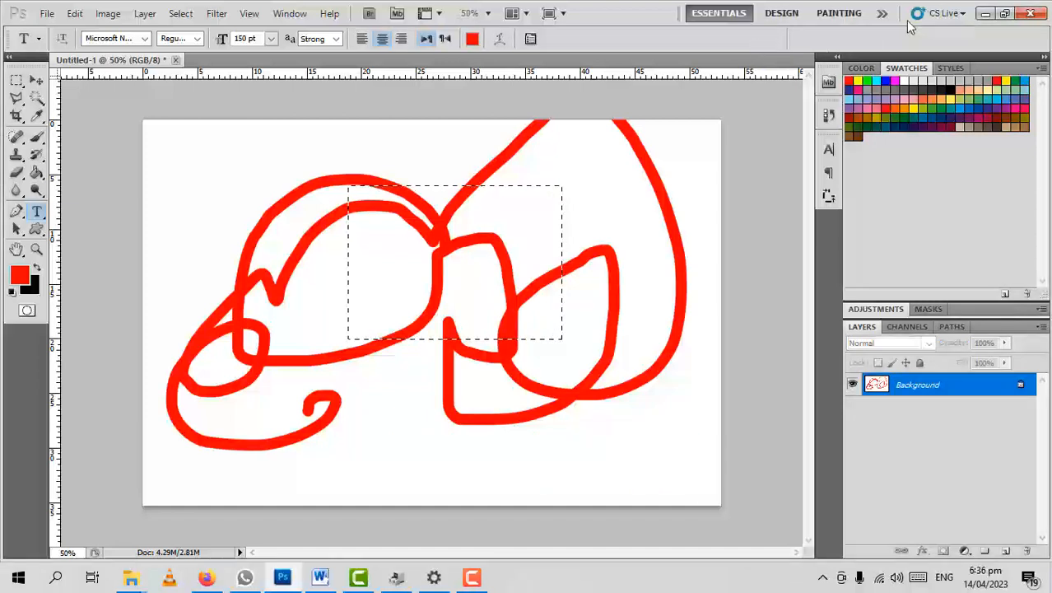
Place Animated-Flag-Sudan.gif from the Pictures folder into the document at the canvas's upper-left corner
left_click(986, 14)
left_click_drag(550, 305, 630, 401)
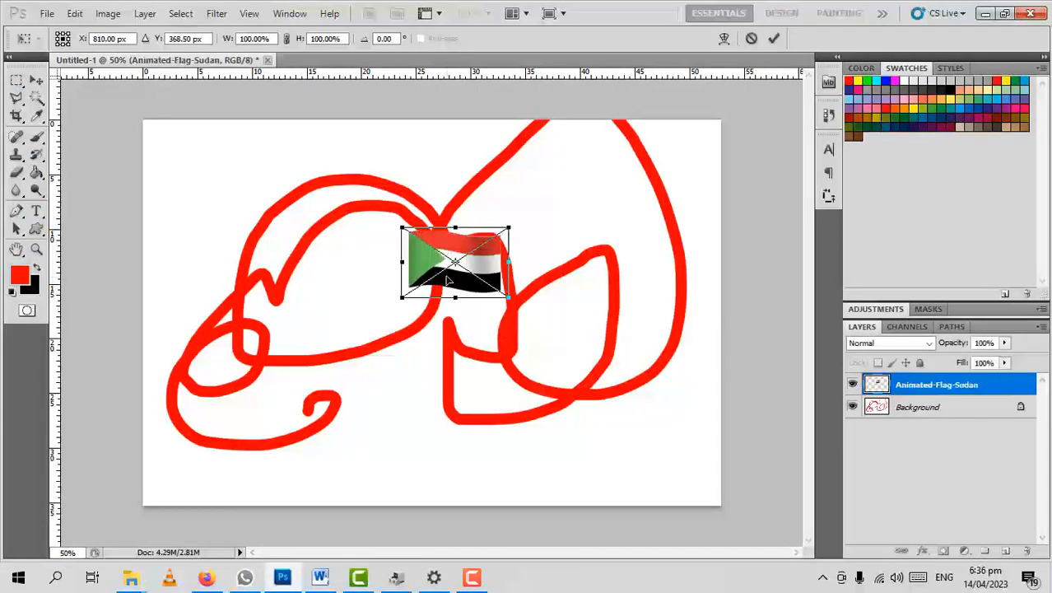
left_click_drag(419, 286, 176, 192)
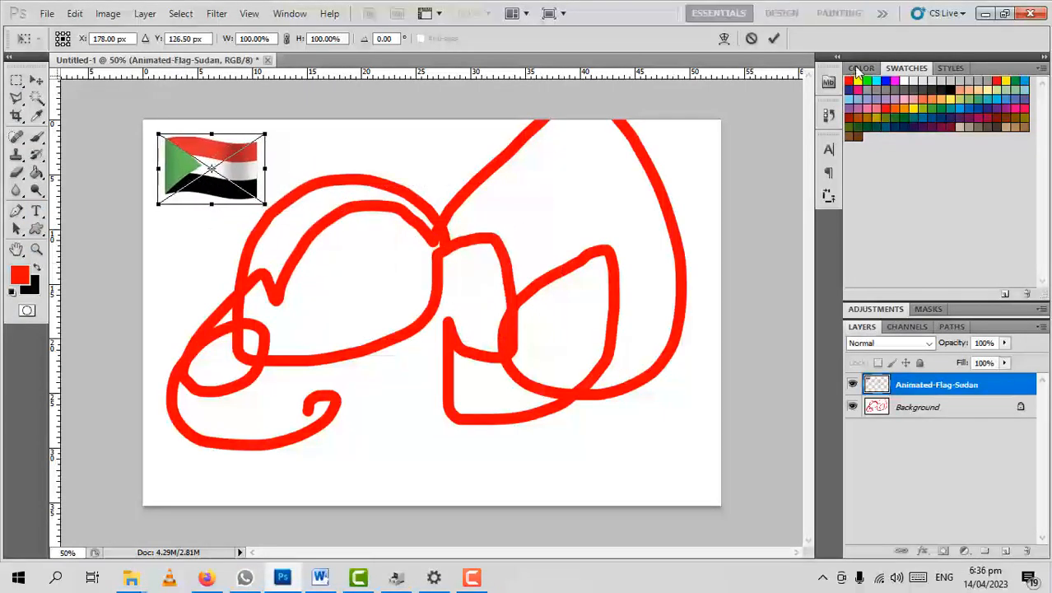
left_click(775, 40)
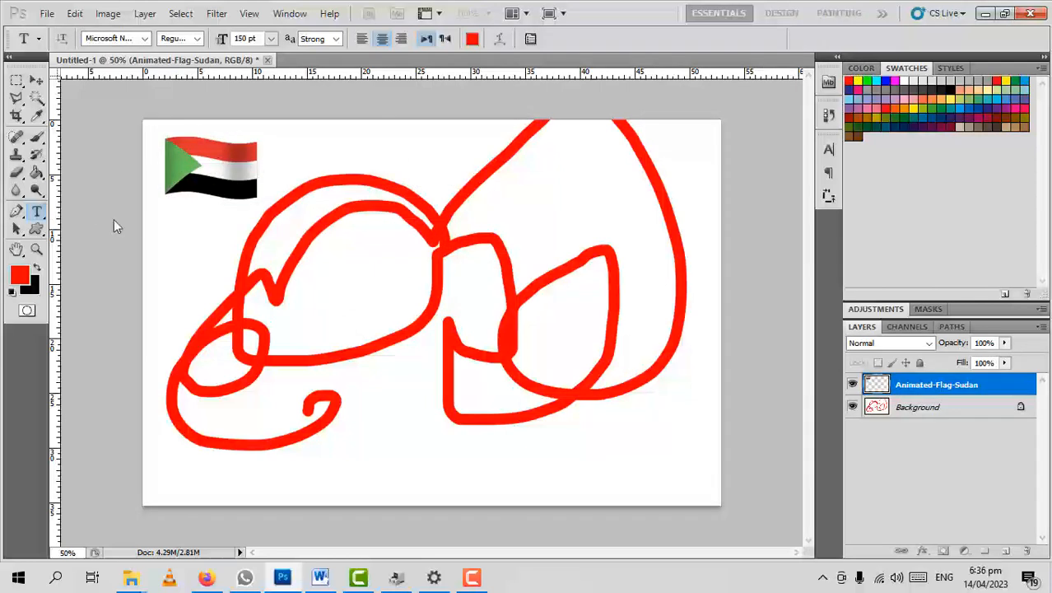
Rasterize the flag layer and fill its empty area with magenta using the Paint Bucket, and undo the fill
left_click(35, 175)
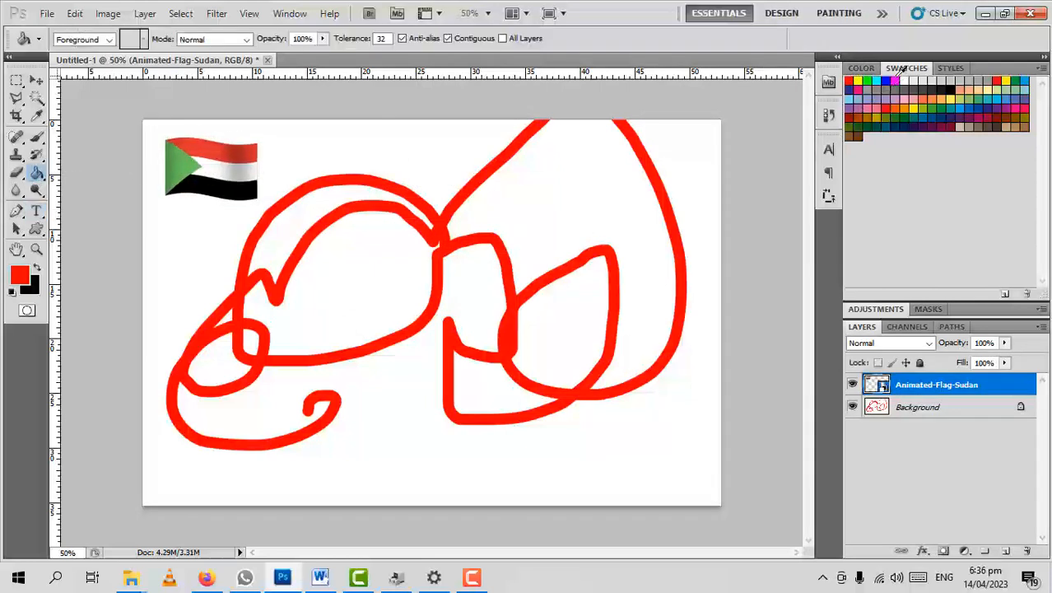
left_click(897, 80)
left_click(692, 151)
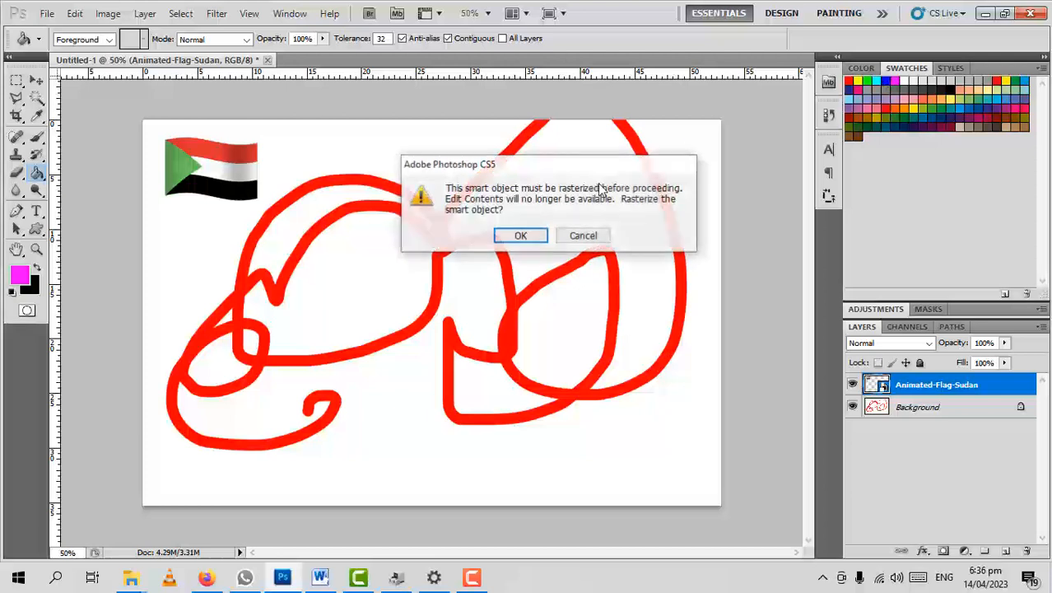
left_click(532, 239)
left_click(535, 198)
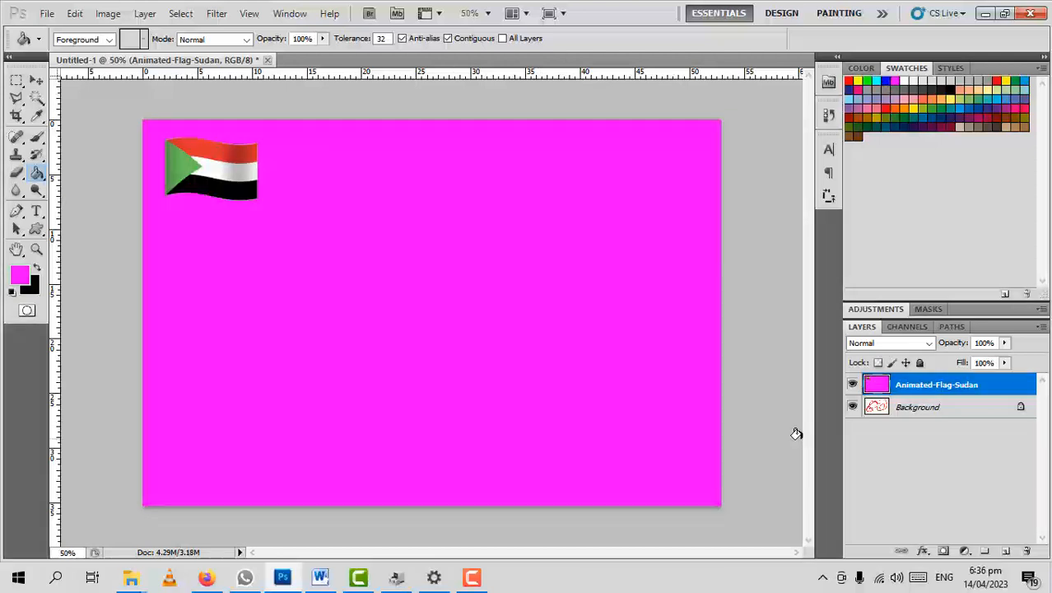
key("ctrl+z")
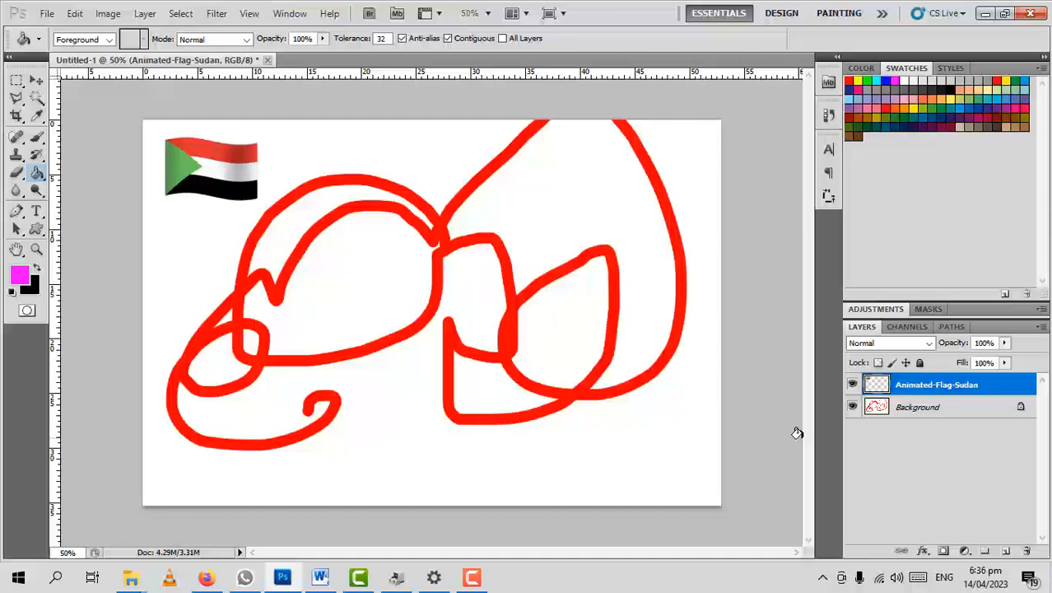
Draw a large magenta rounded star outline over the lower-right red loops with the Custom Shape tool
left_click(37, 233)
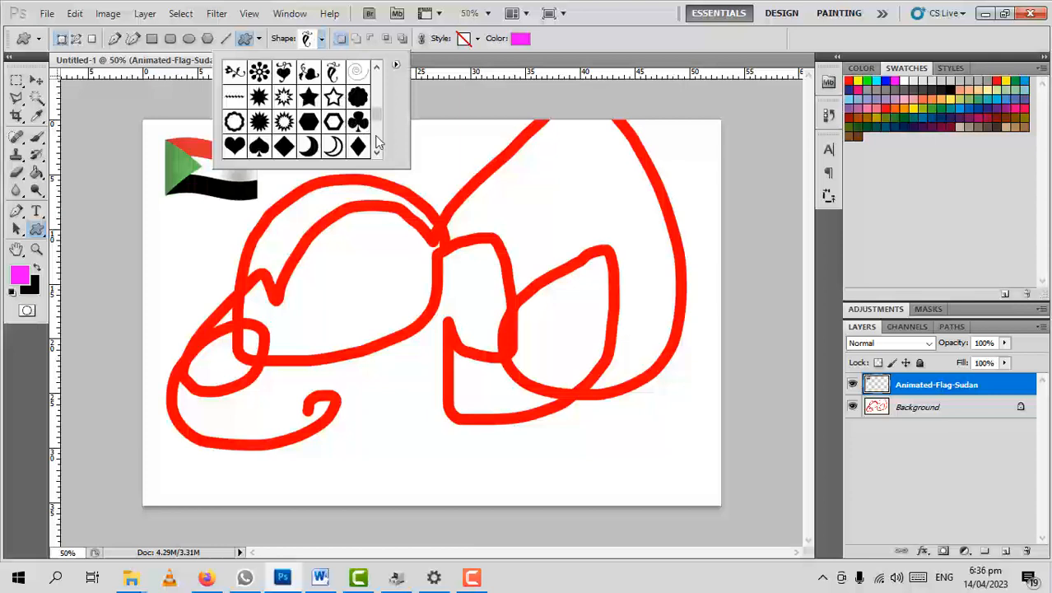
scroll(377, 143, "down", 3)
left_click(334, 109)
left_click_drag(403, 247, 667, 478)
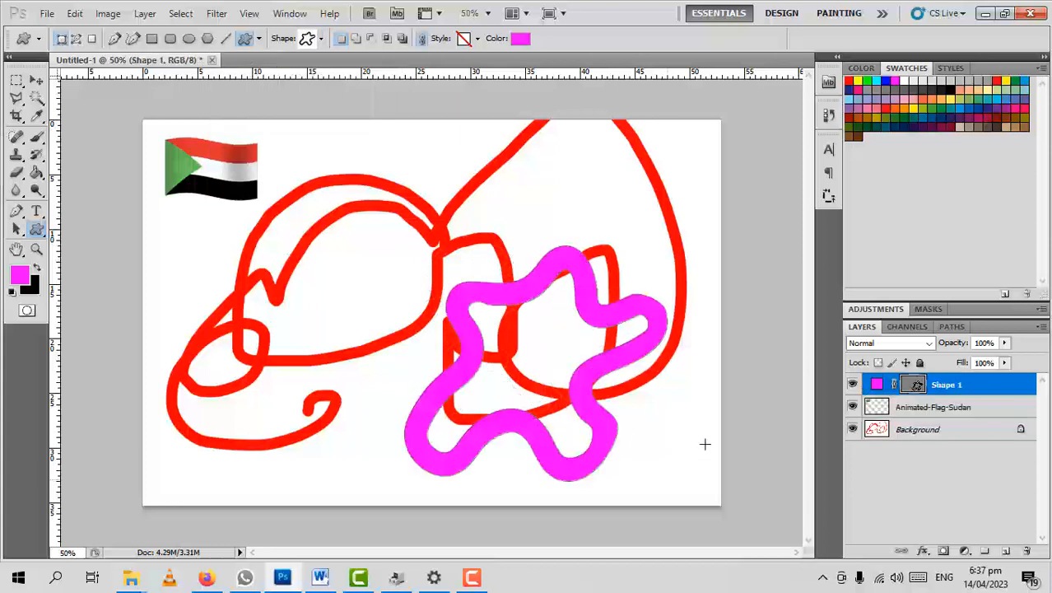